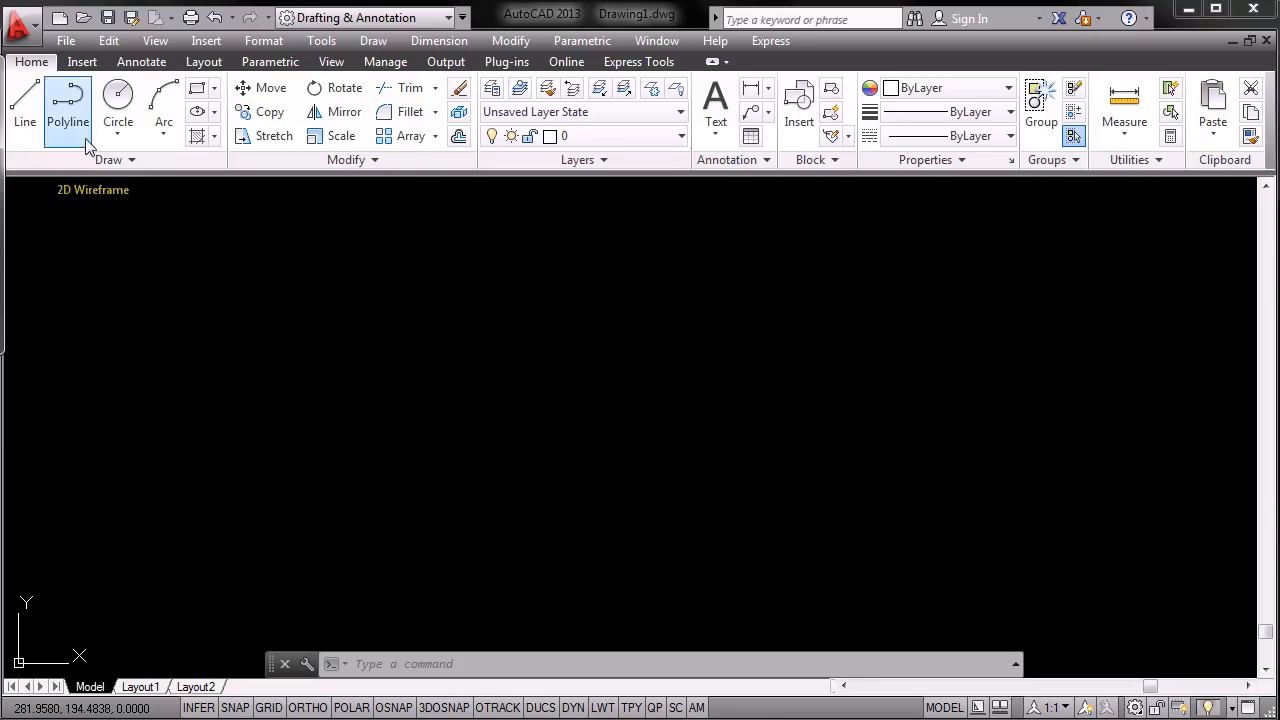
Attach the image B. Pavilion Floor Plan to the drawing, picking its insertion point in model space and using a scale factor of 1.
left_click(85, 63)
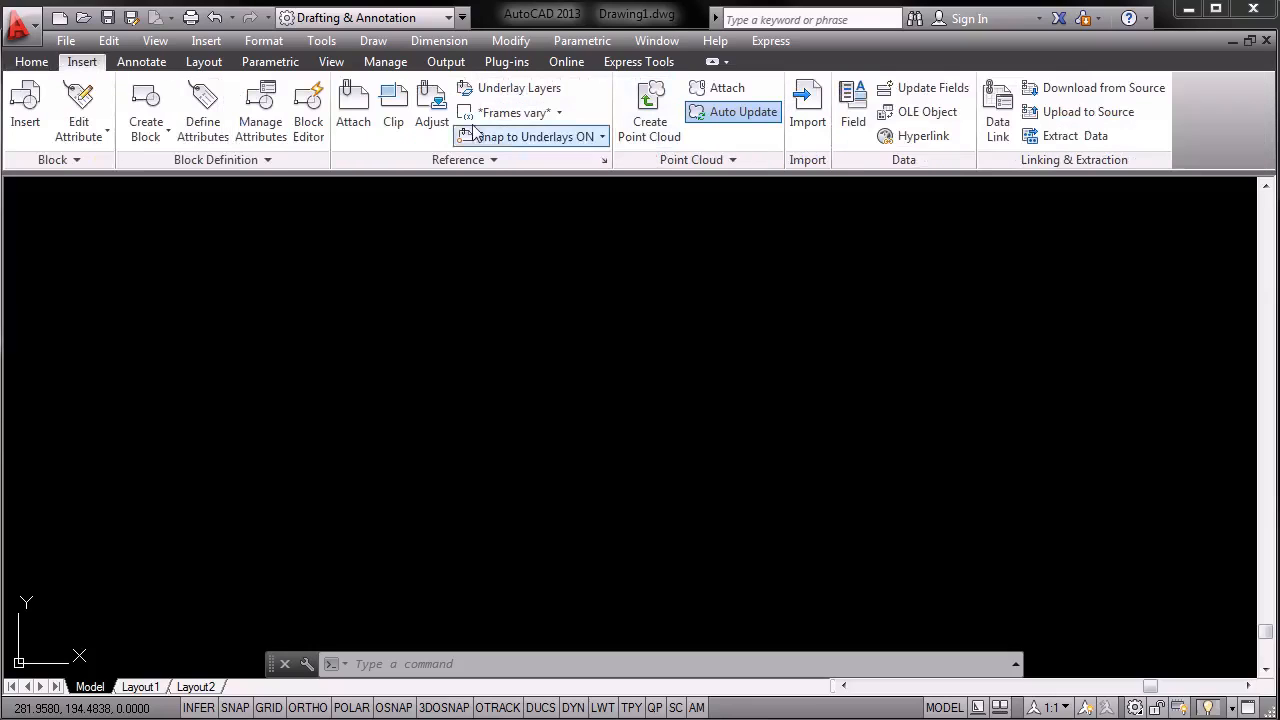
left_click(354, 108)
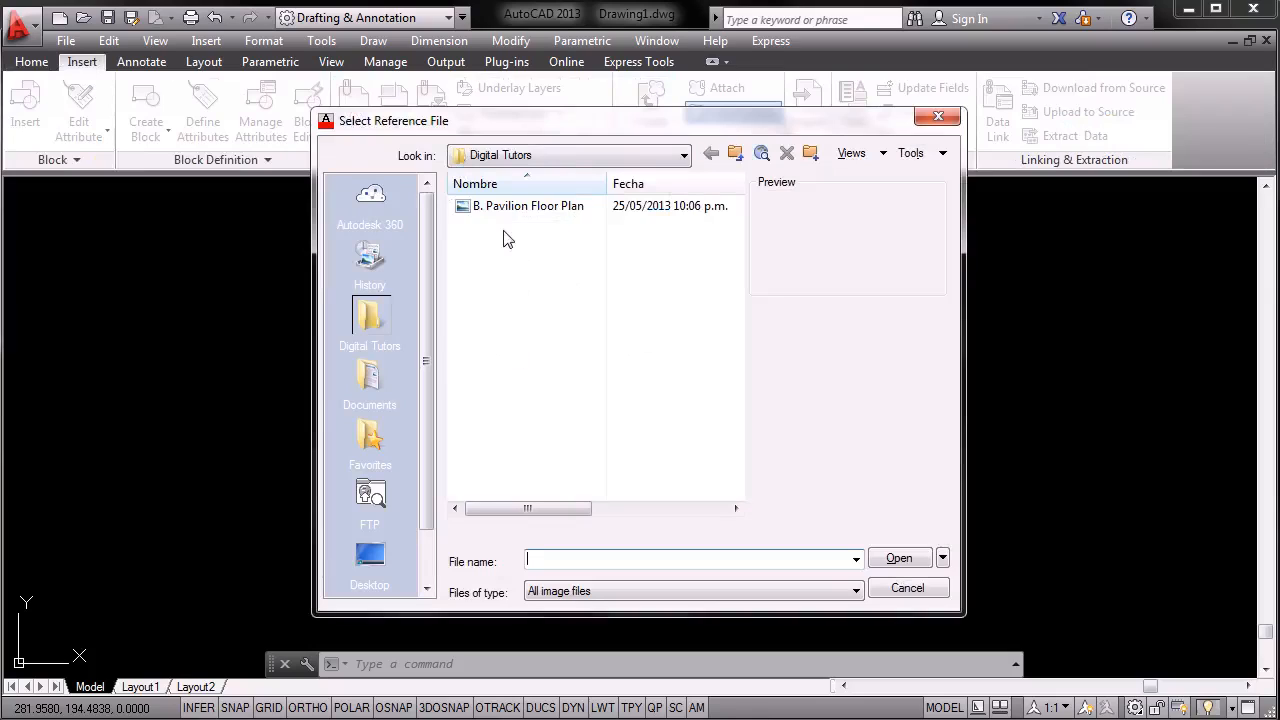
left_click(525, 207)
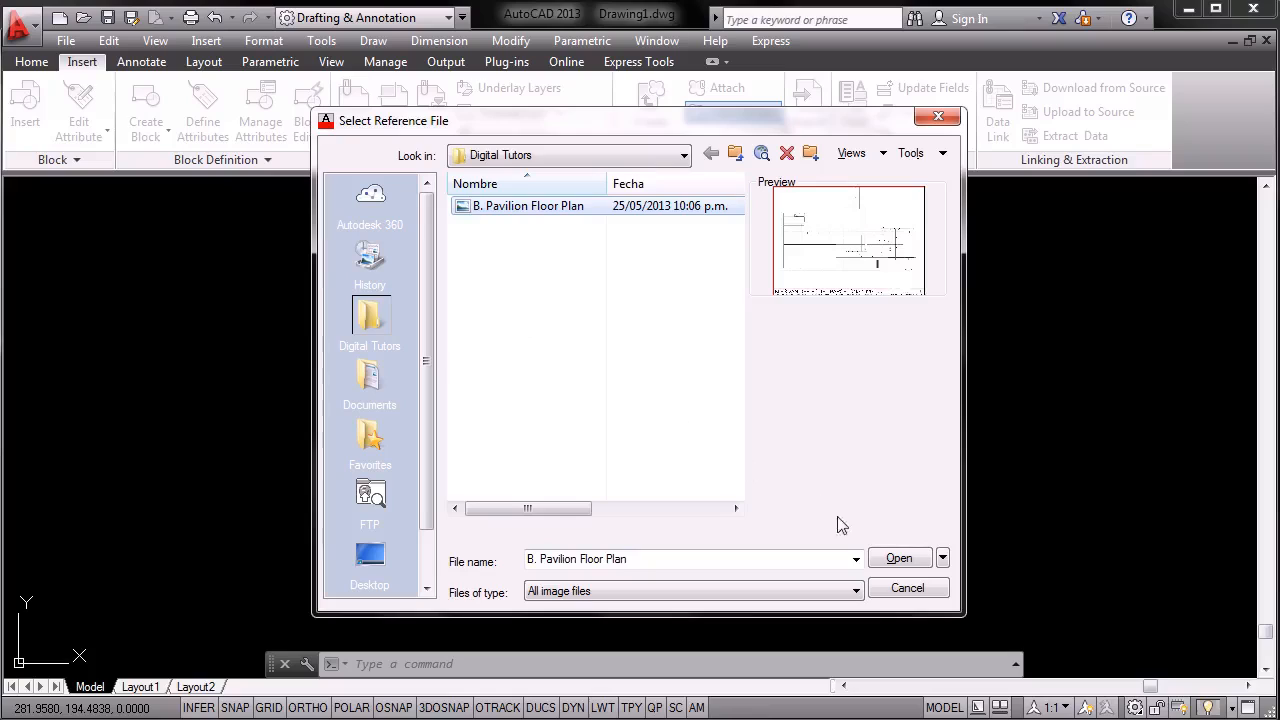
left_click(897, 559)
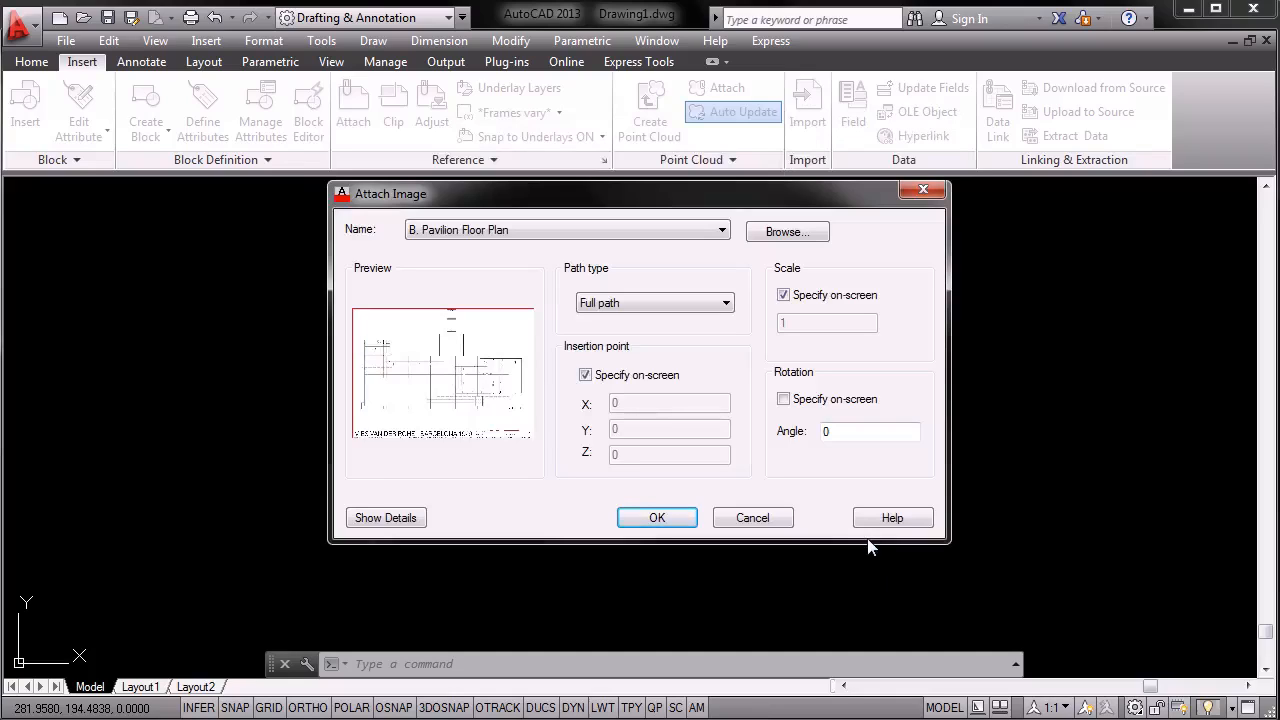
left_click(660, 517)
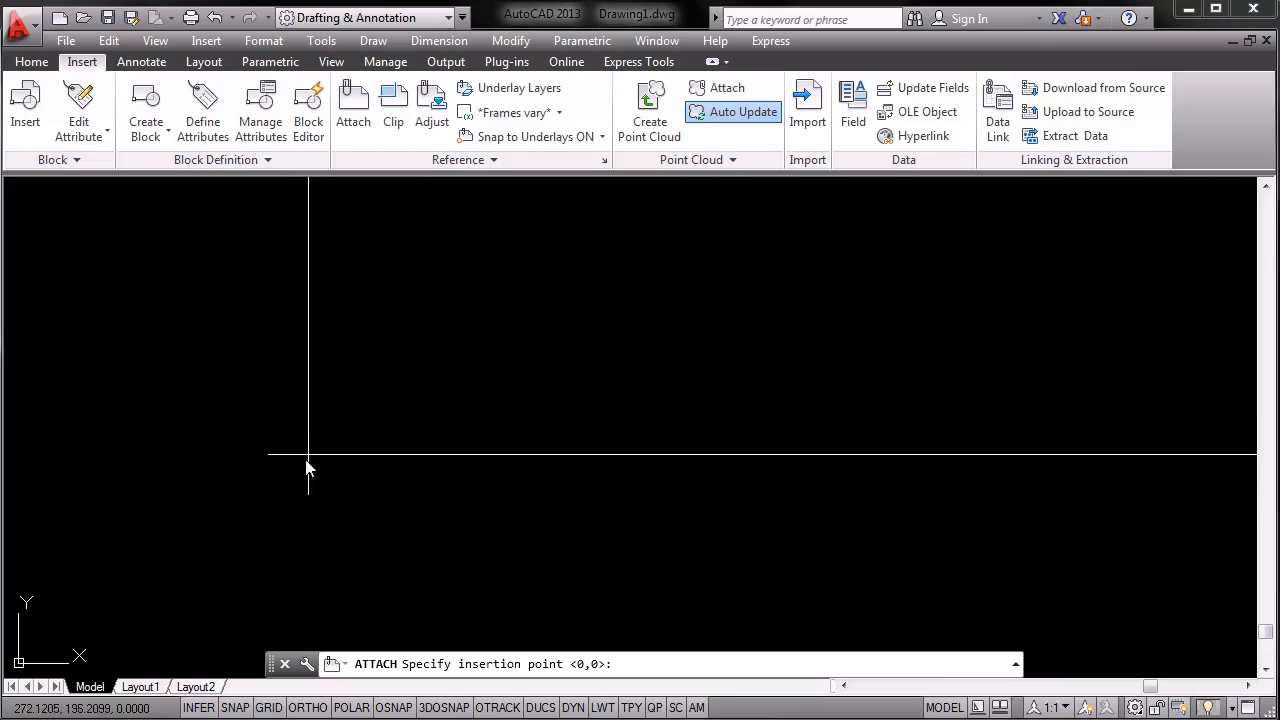
left_click(241, 505)
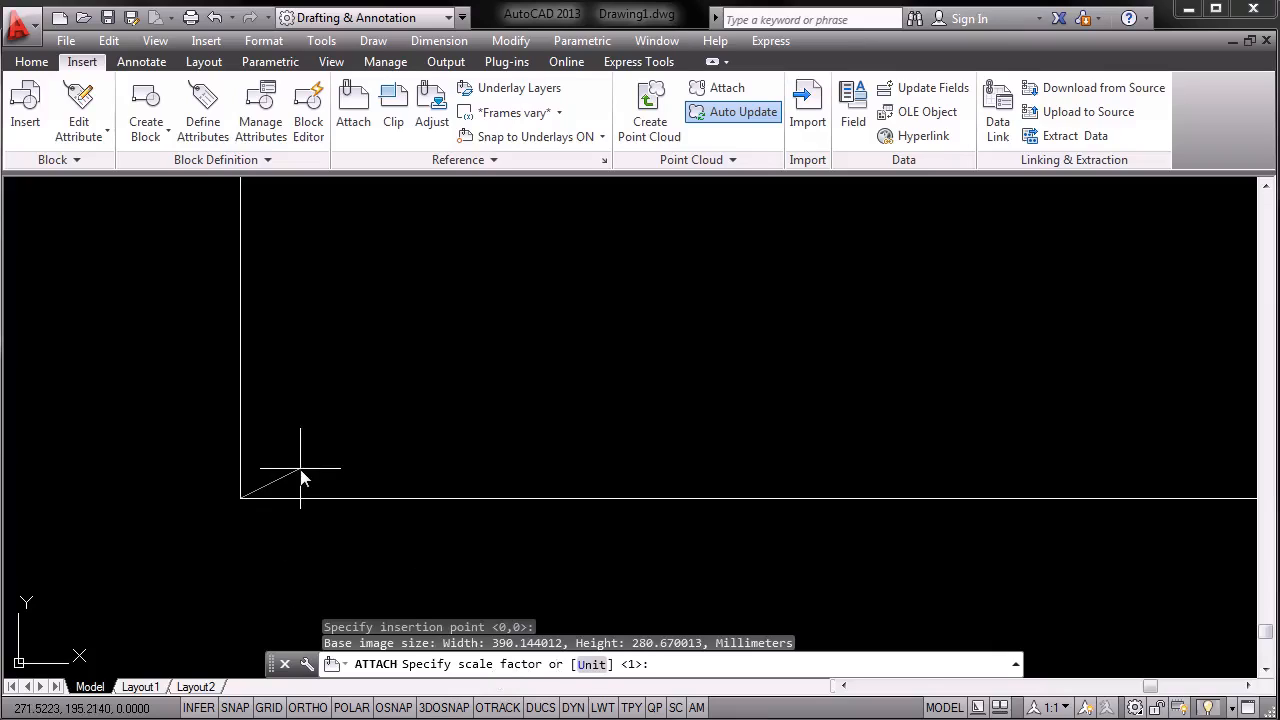
type("1")
key("Return")
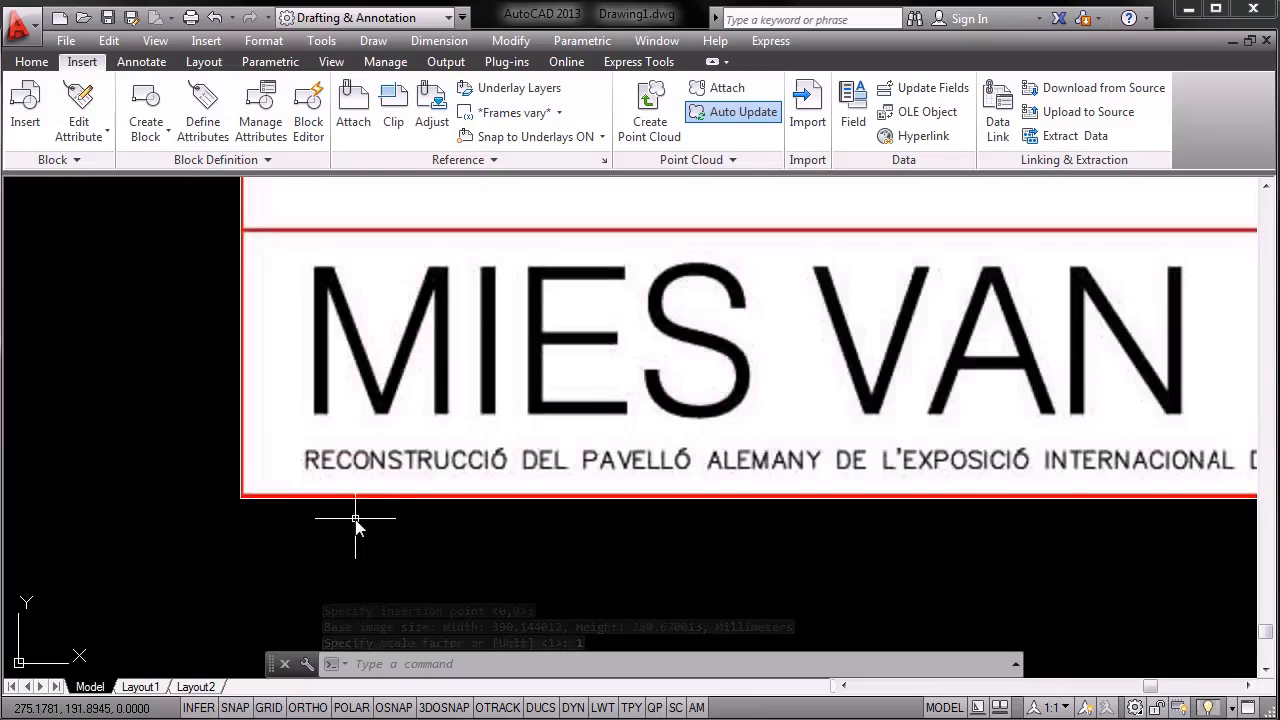
Examine the whole attached floor plan and the graphic scale bar in its title block.
scroll(356, 514, "down", 2)
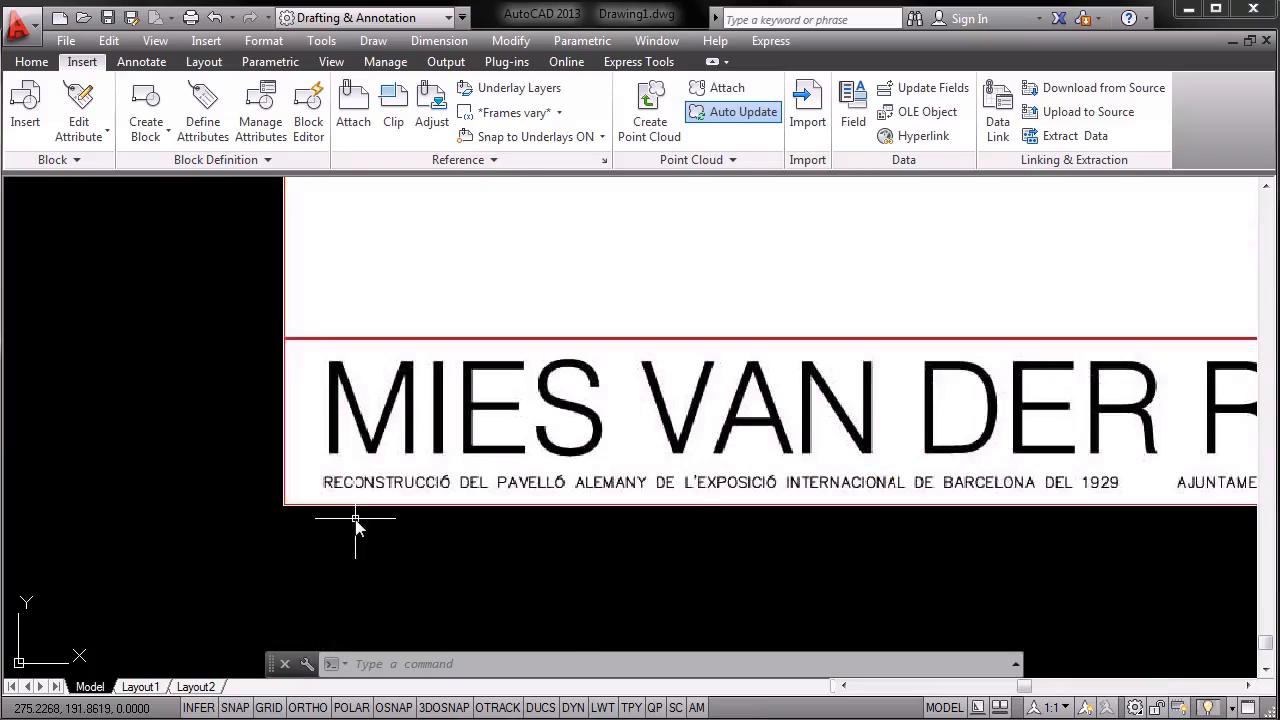
scroll(355, 518, "down", 3)
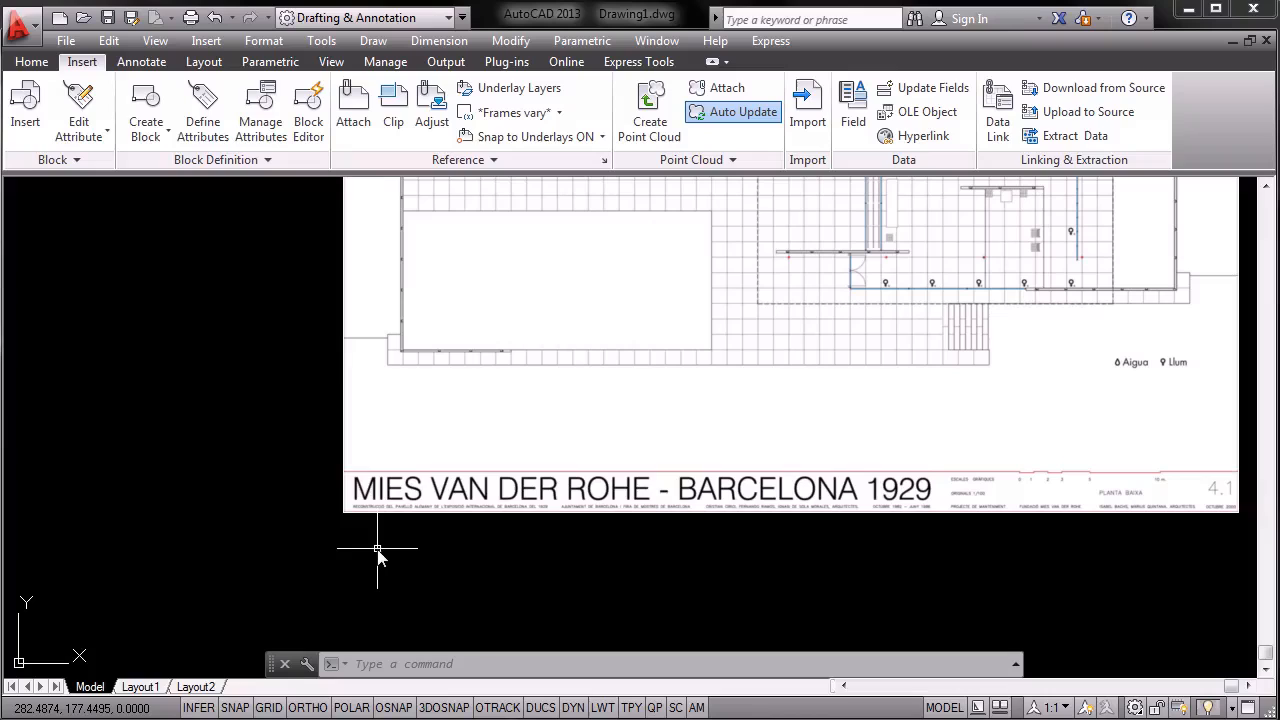
middle_click(377, 548)
middle_click(377, 548)
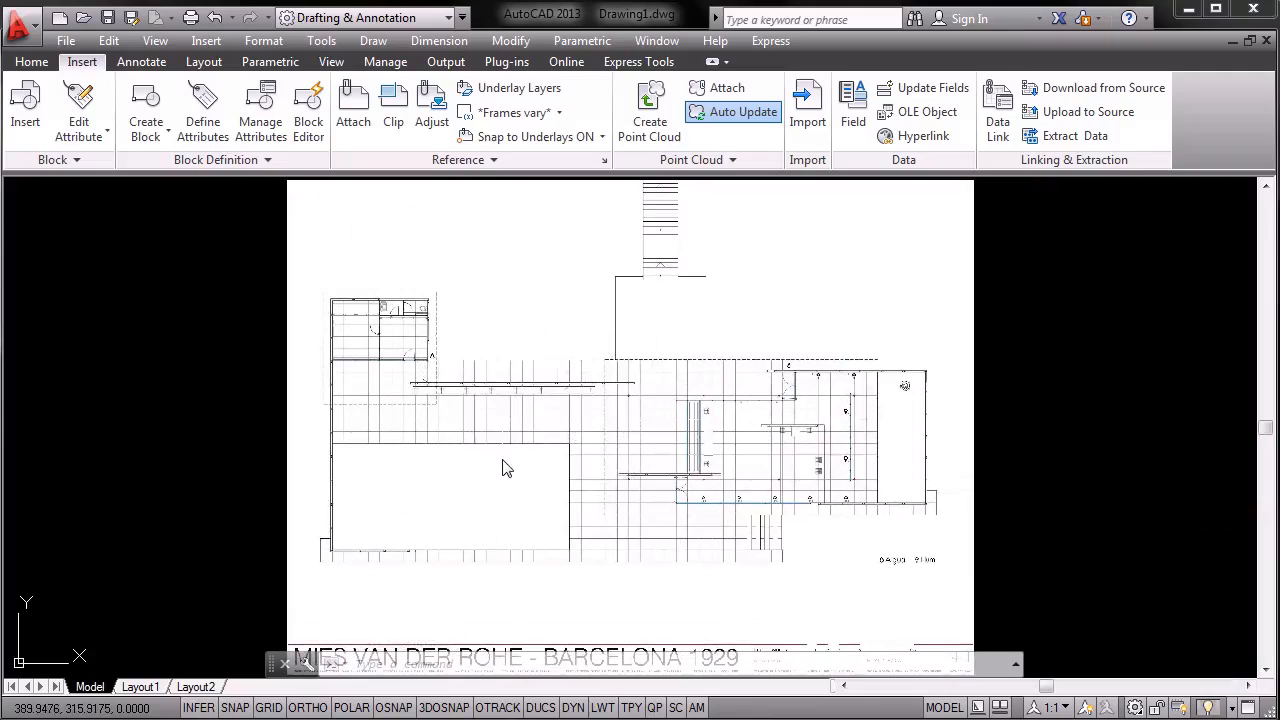
middle_click_drag(690, 566, 654, 449)
scroll(845, 560, "up", 3)
scroll(740, 535, "up", 3)
scroll(739, 535, "down", 2)
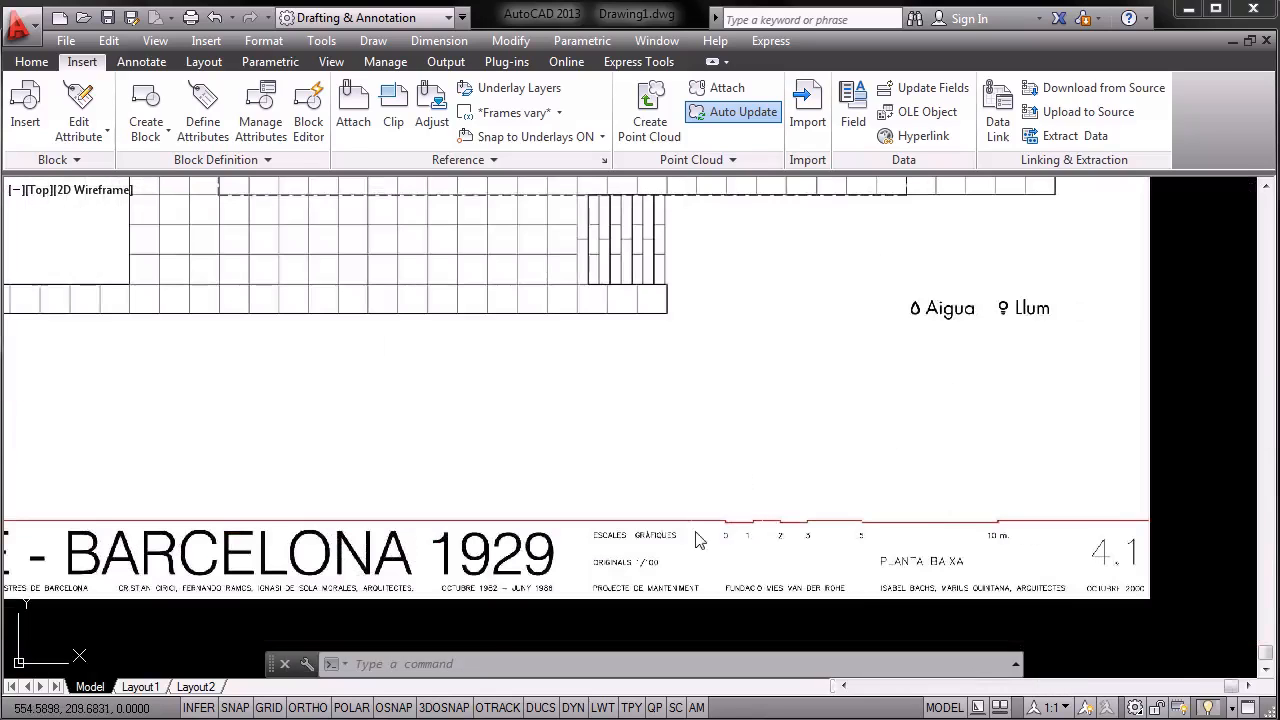
scroll(757, 533, "up", 2)
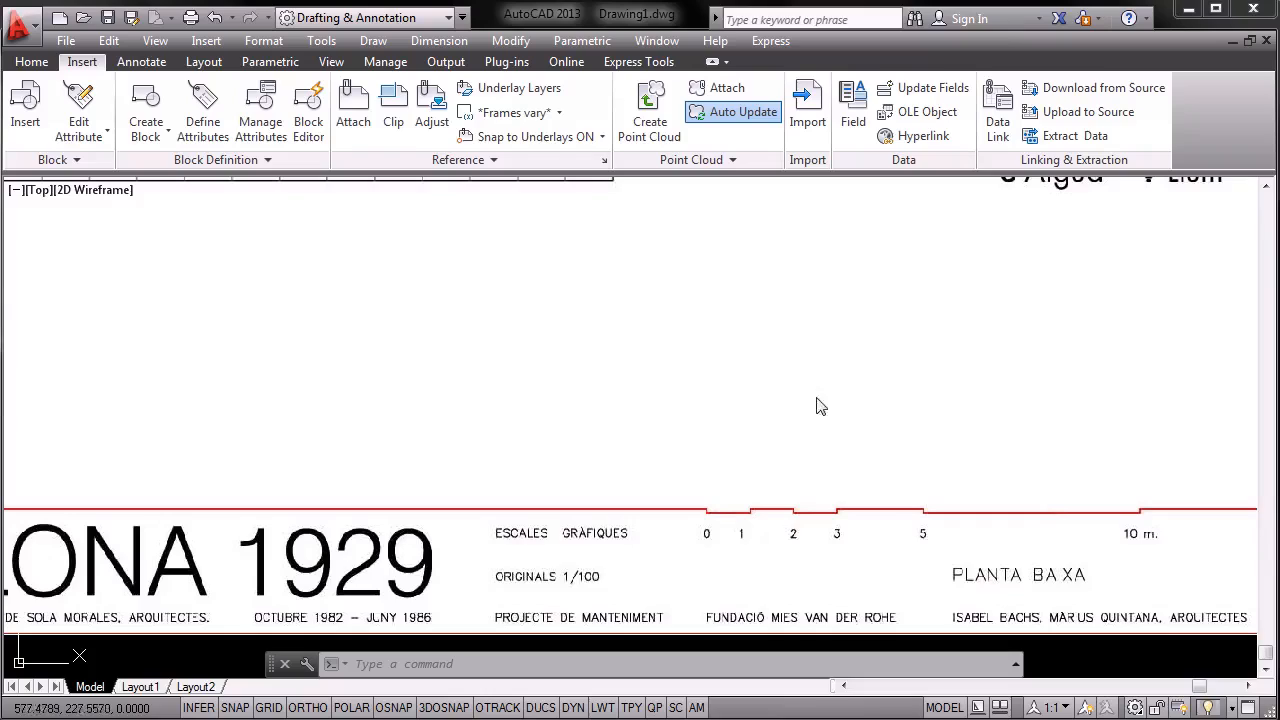
Set the fade of the attached floor plan image to 60.
left_click(1110, 658)
left_click(1083, 618)
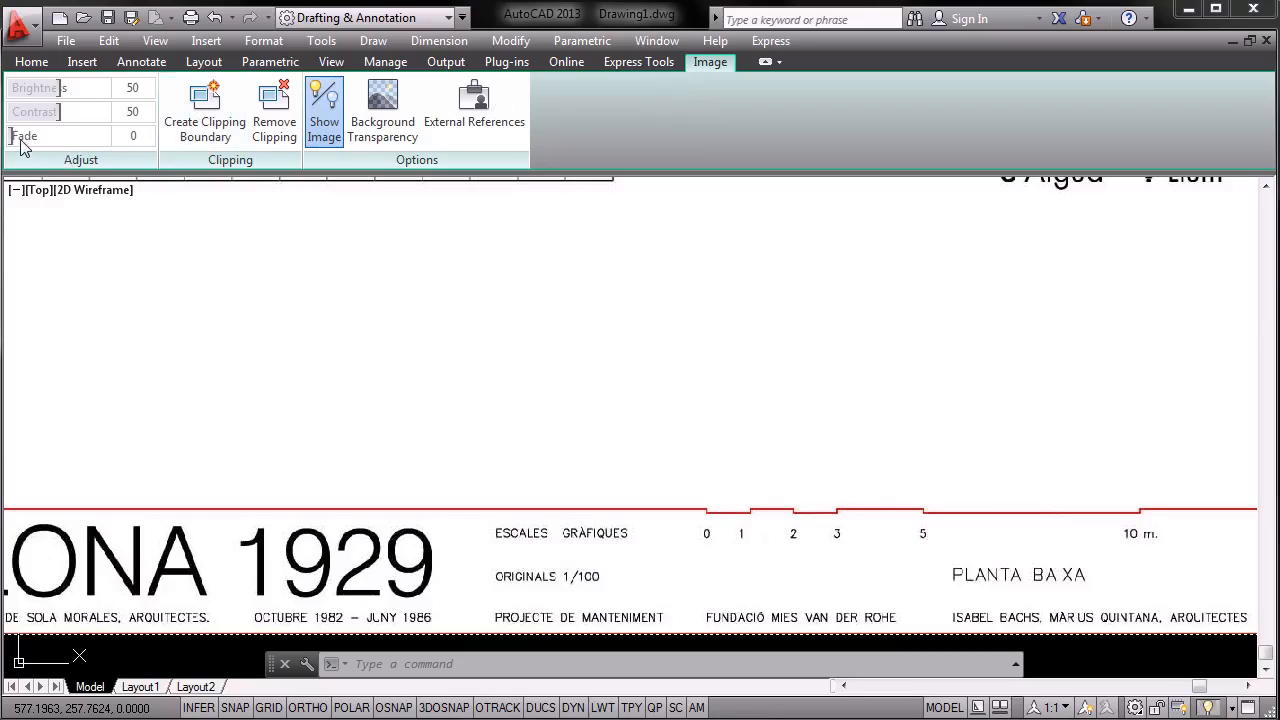
mouse_move(22, 140)
left_mouse_down()
mouse_move(136, 140)
mouse_move(74, 147)
mouse_move(88, 147)
left_mouse_up()
left_click(131, 142)
type("60")
key("Return")
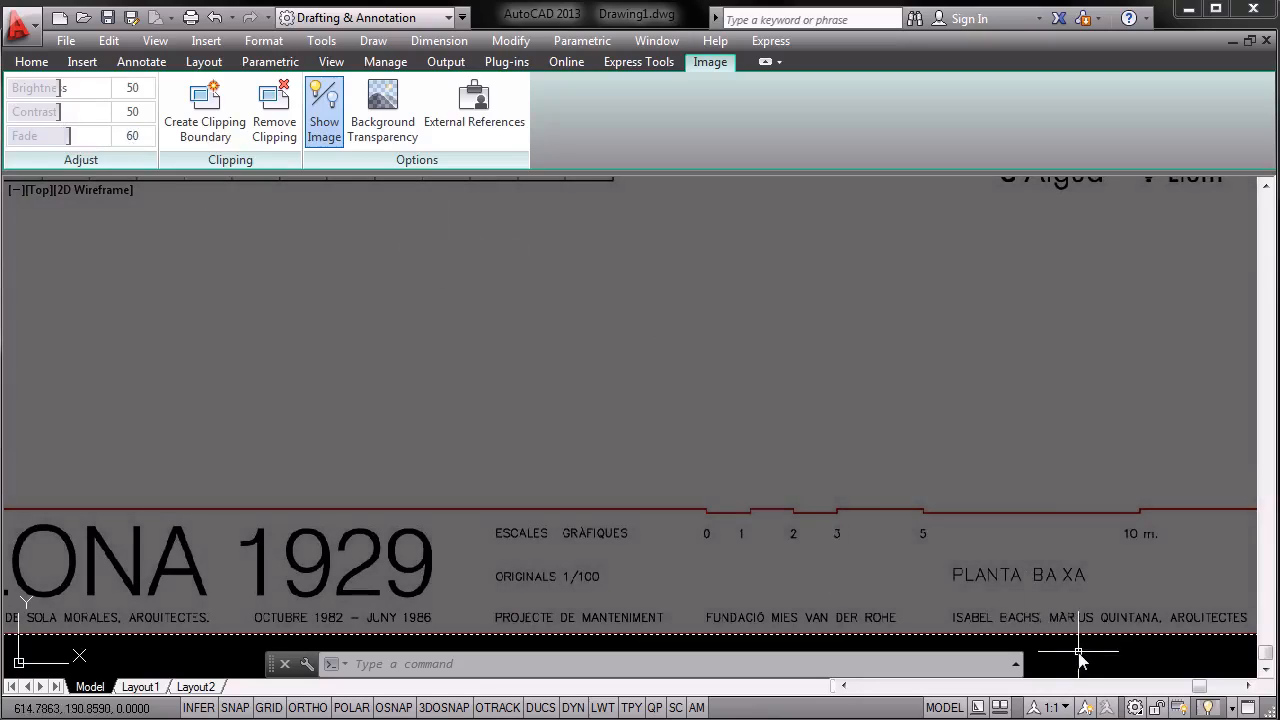
key("Escape")
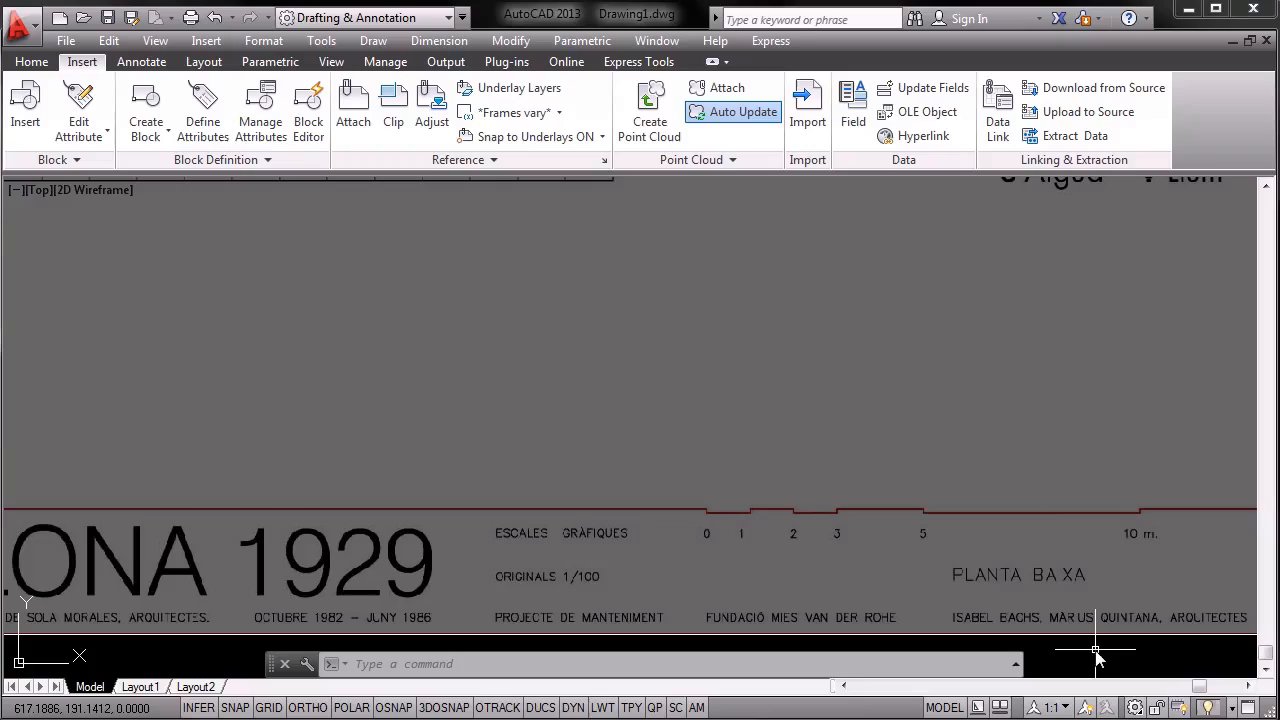
Measure the distance between the 0 and 10 m marks on the image's graphic scale bar.
type("DI")
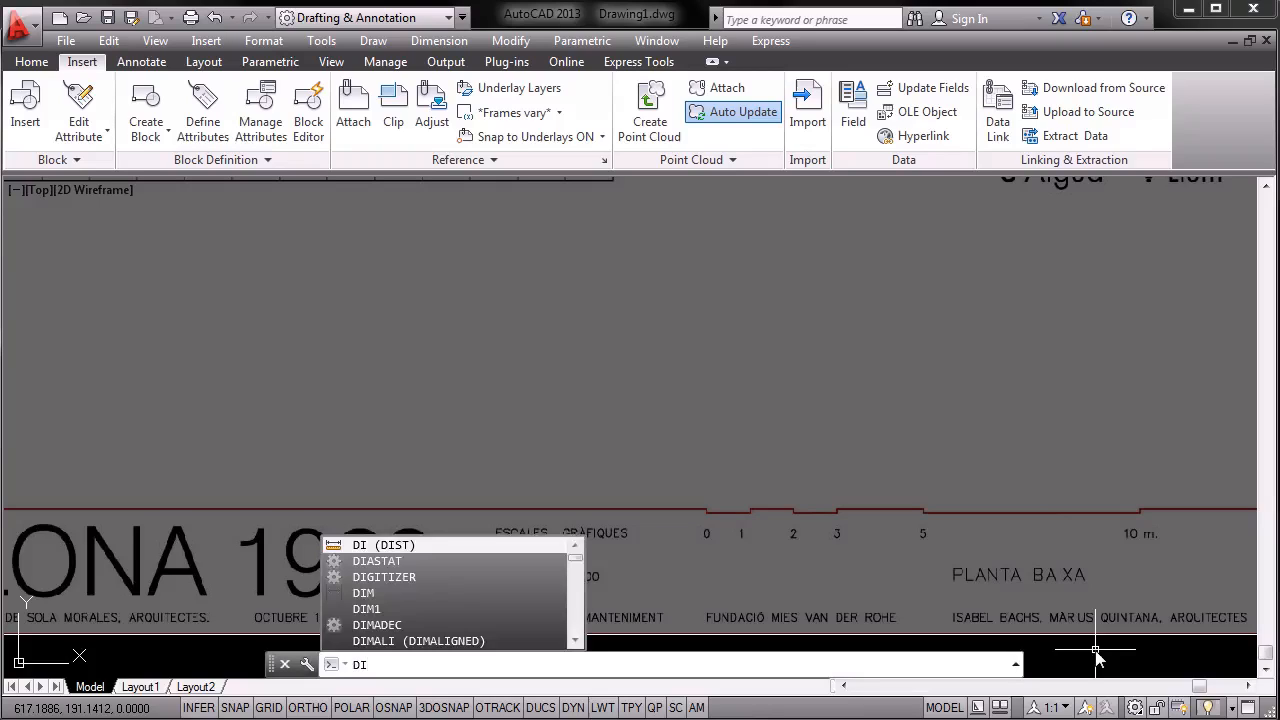
key("Return")
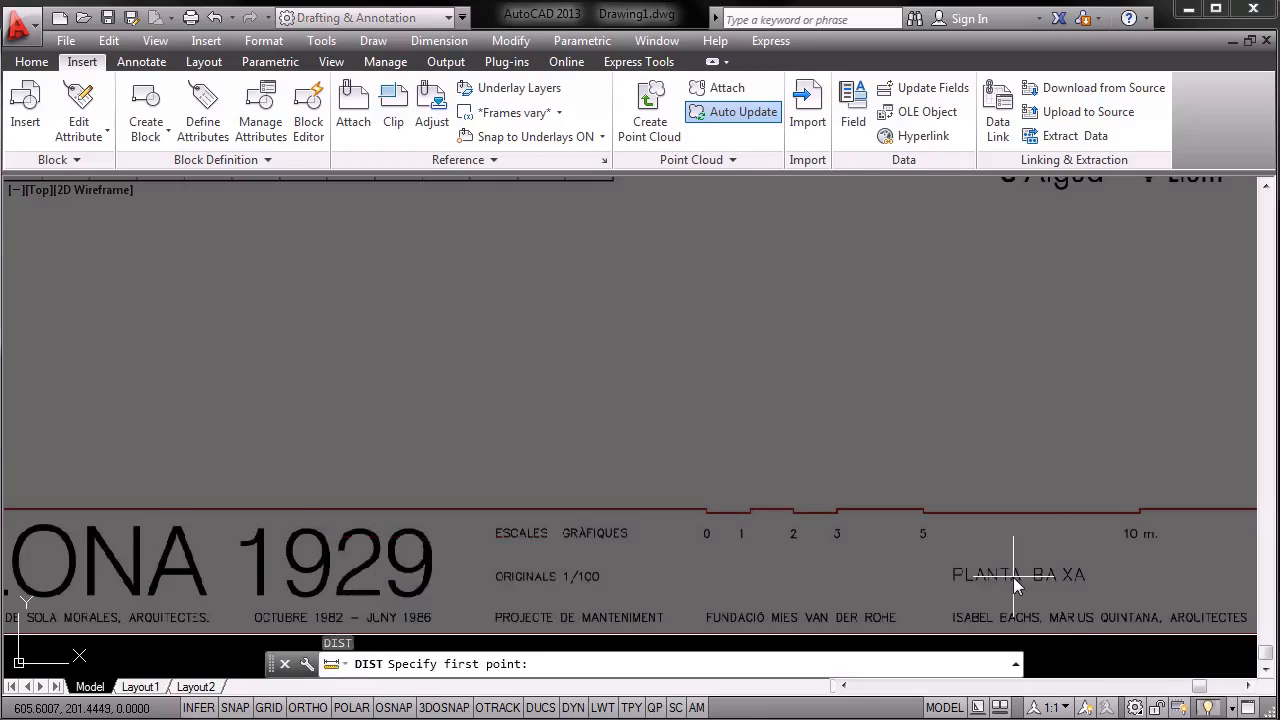
left_click(707, 507)
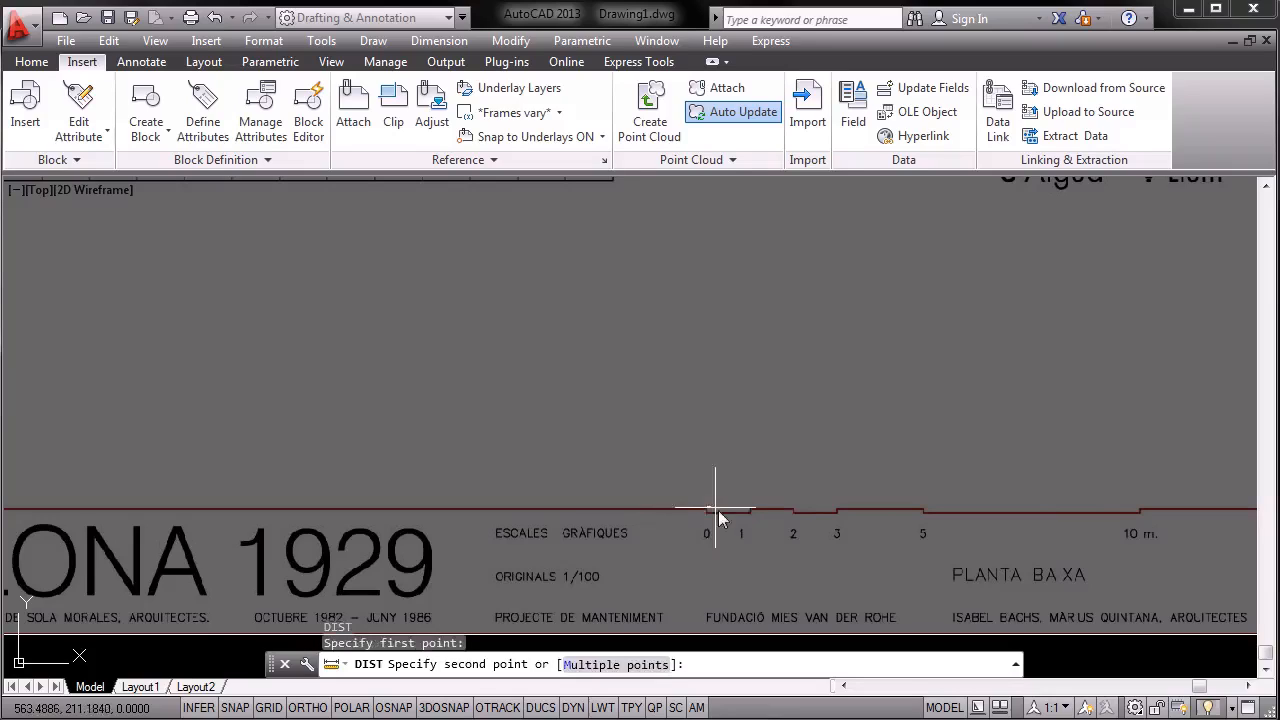
left_click(1141, 507)
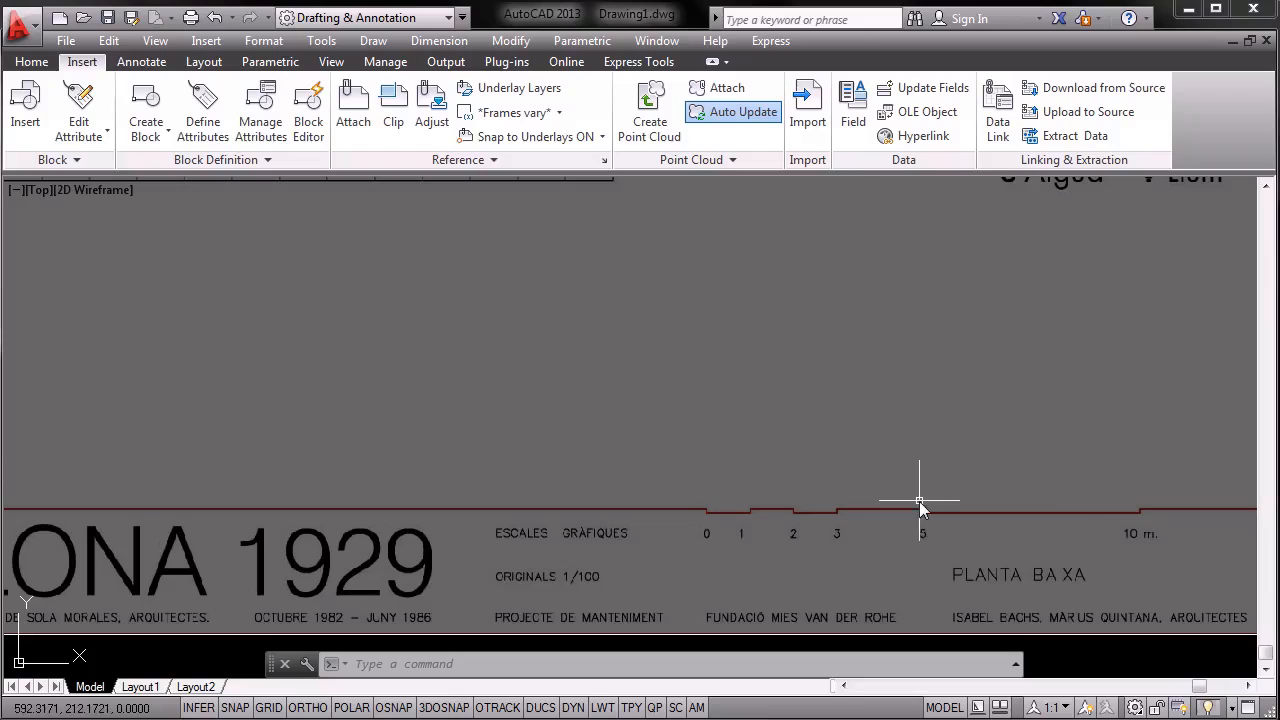
Scale the floor plan image by reference from a base point in the title block, making the scale bar's 0 to 10 m span 10 units long.
left_click(1117, 655)
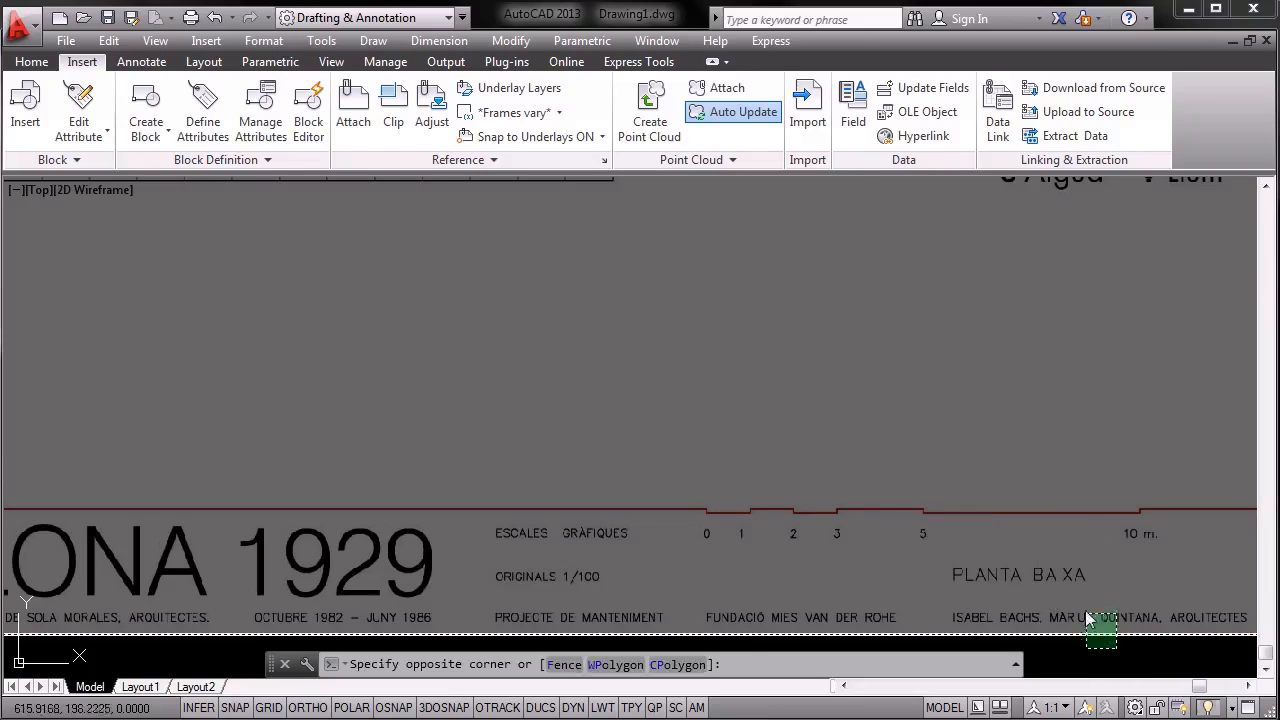
left_click(1095, 600)
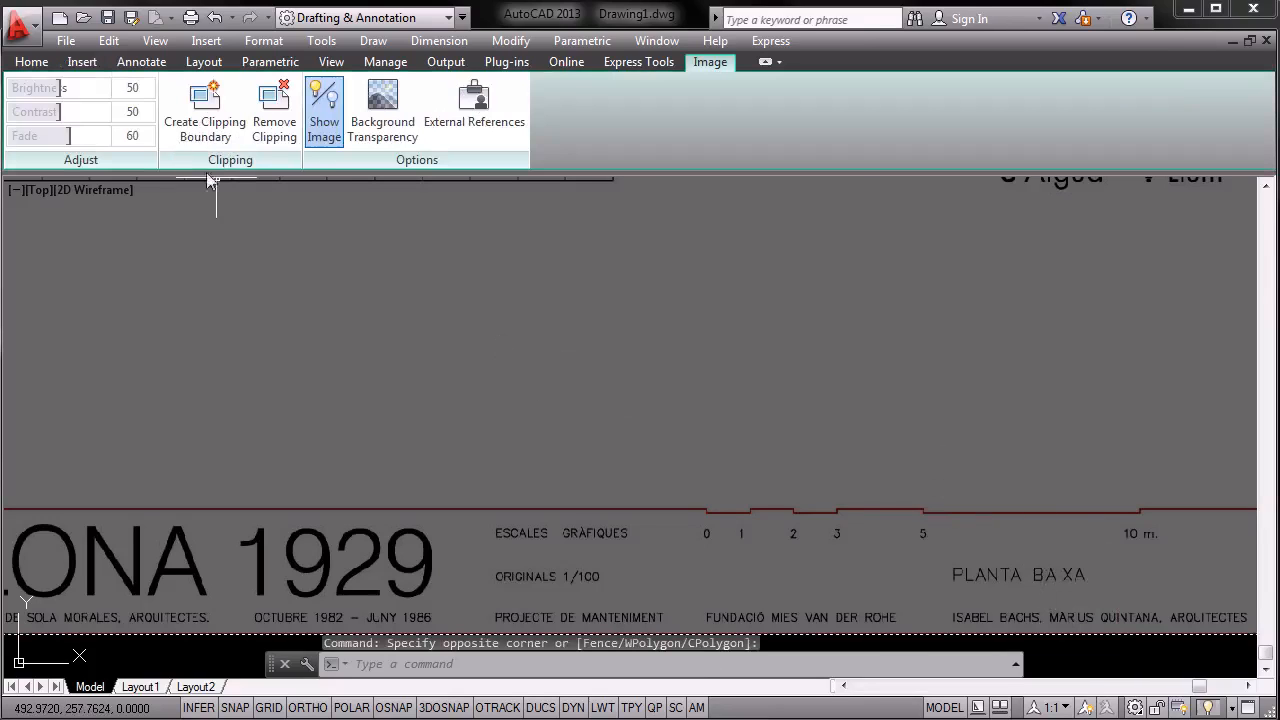
left_click(32, 62)
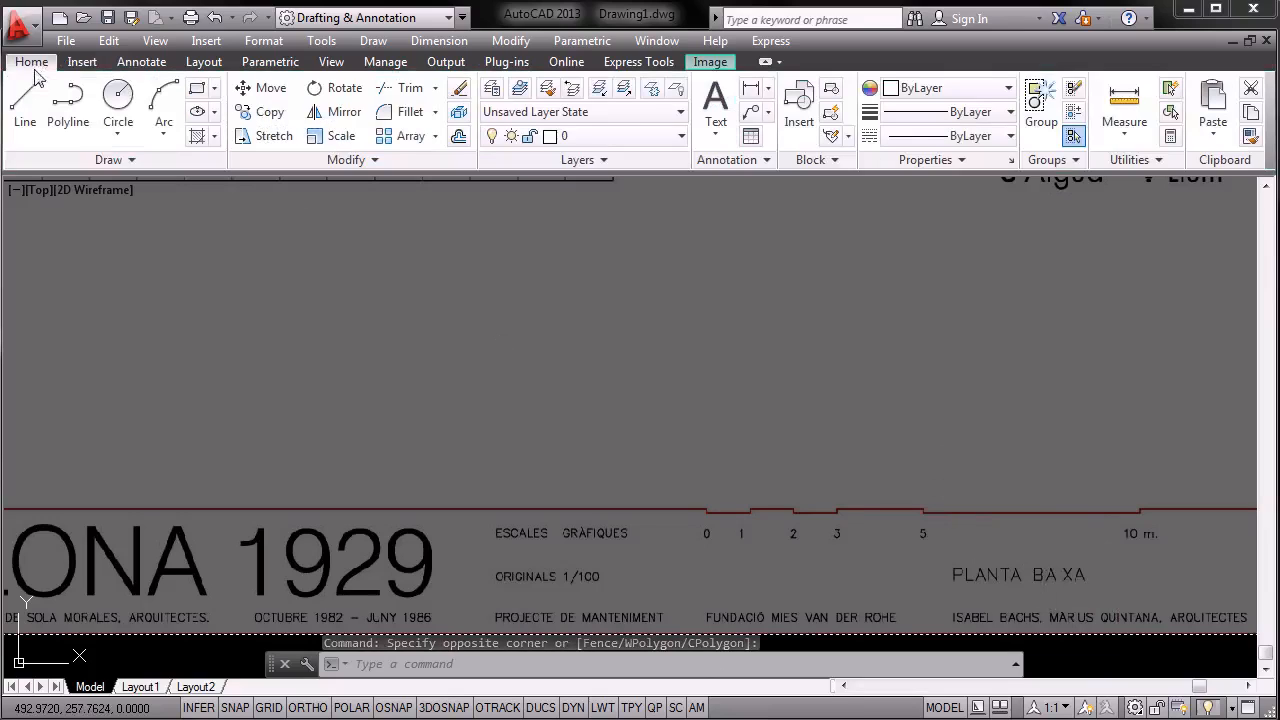
left_click(338, 136)
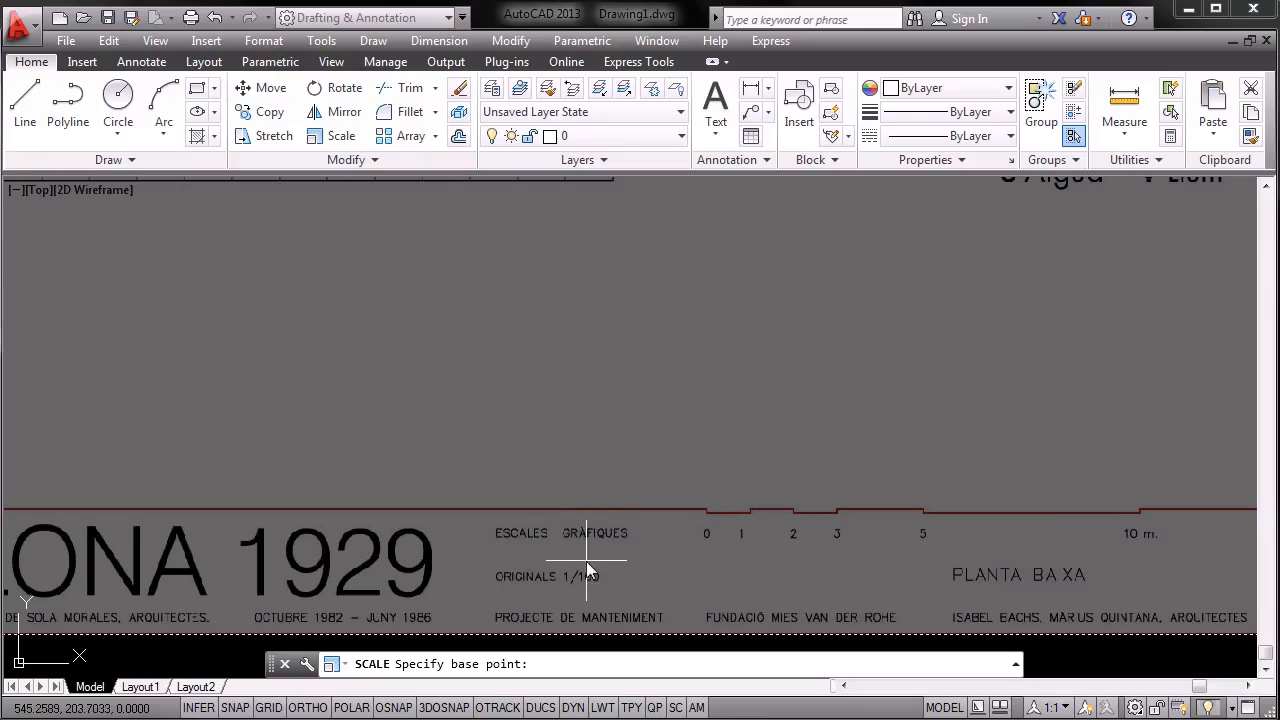
left_click(634, 570)
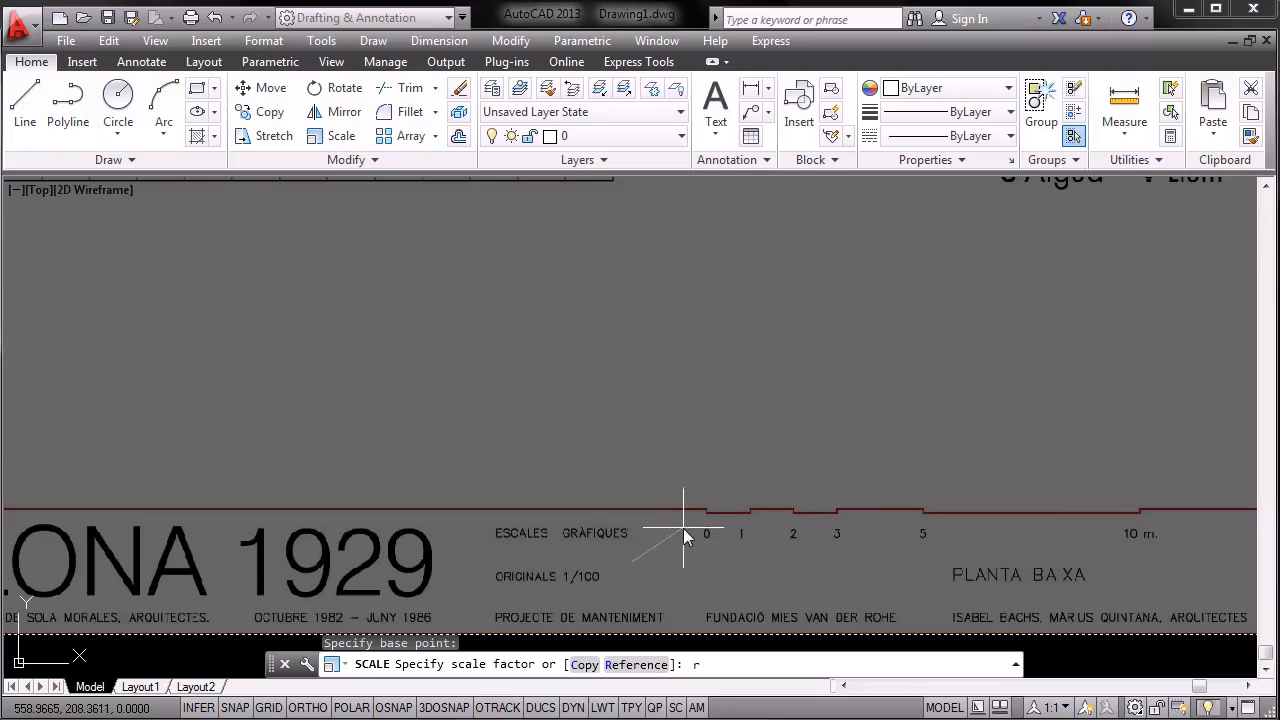
key("Return")
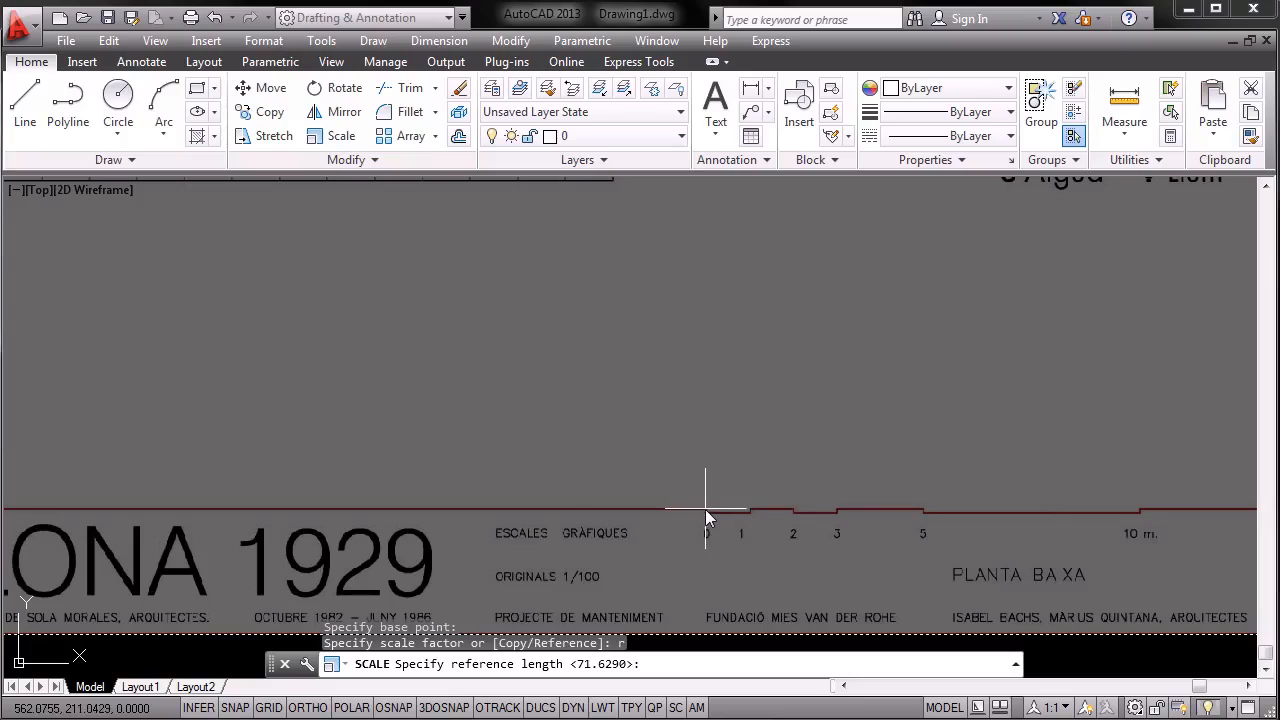
left_click(707, 509)
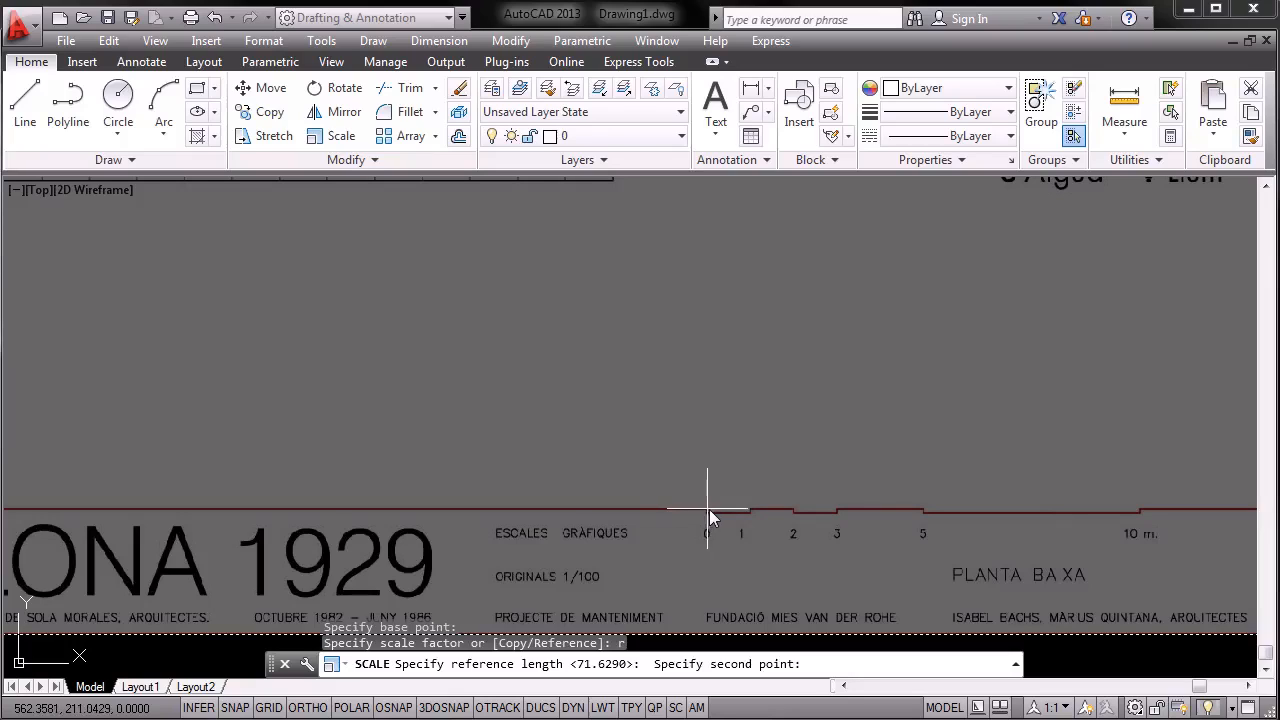
left_click(1139, 508)
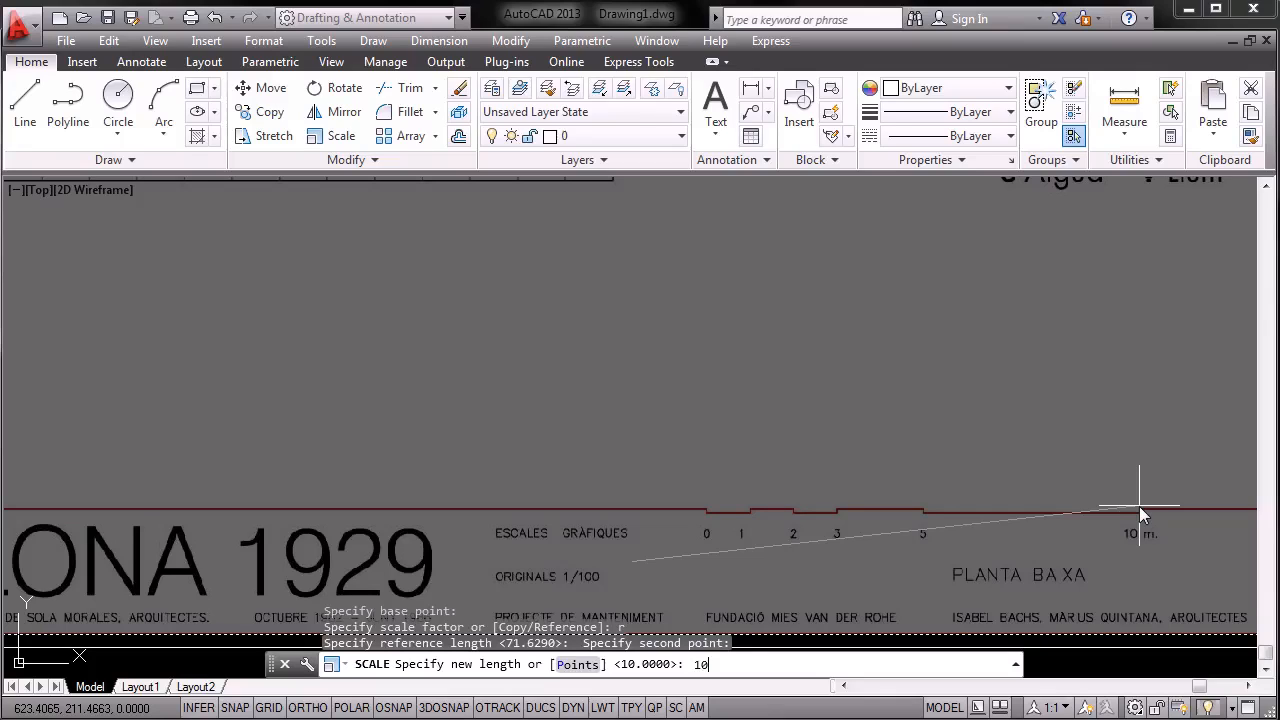
key("Return")
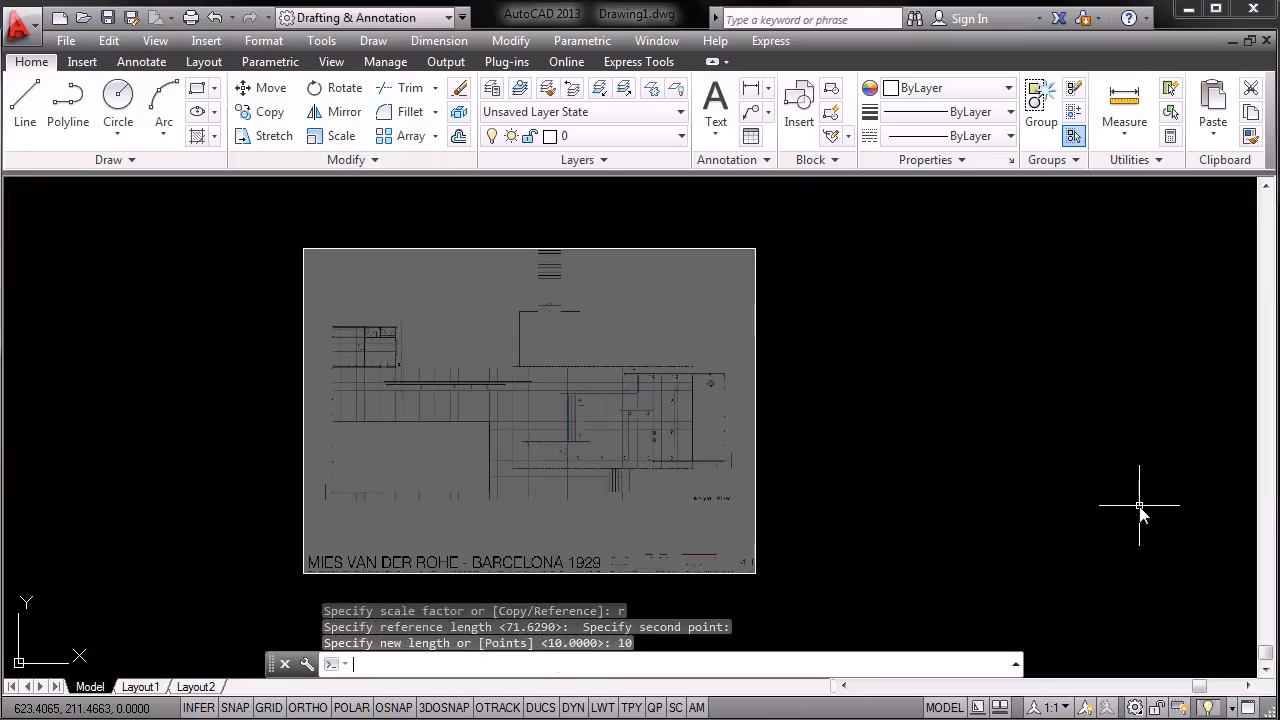
Check the rescaled image by measuring its scale bar from the 0 mark to the 10 m mark.
scroll(630, 550, "up", 10)
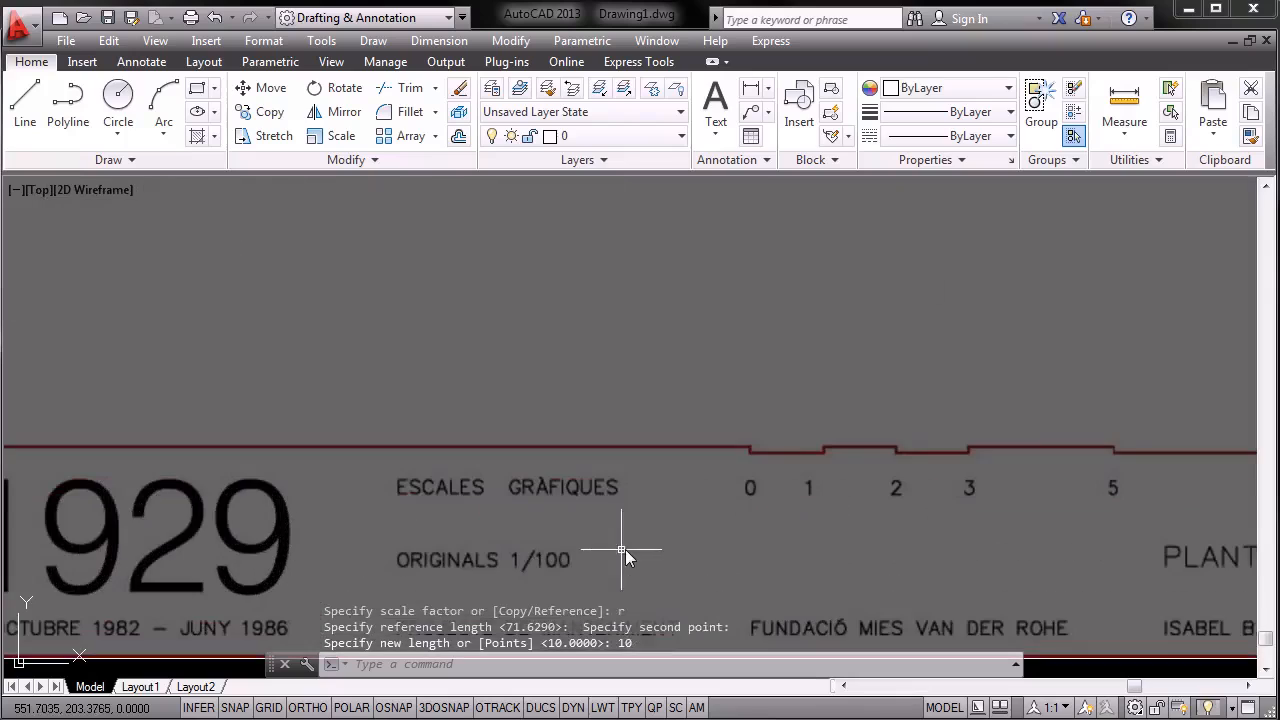
scroll(479, 436, "down", 2)
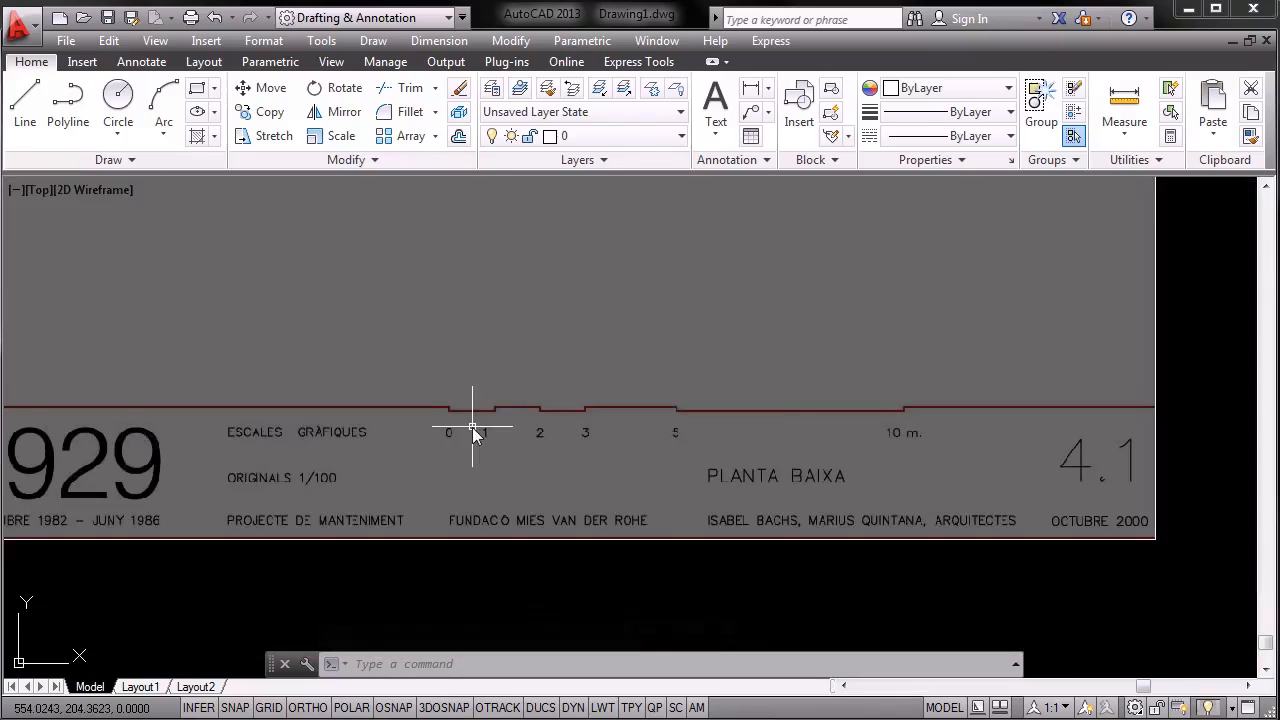
type("d")
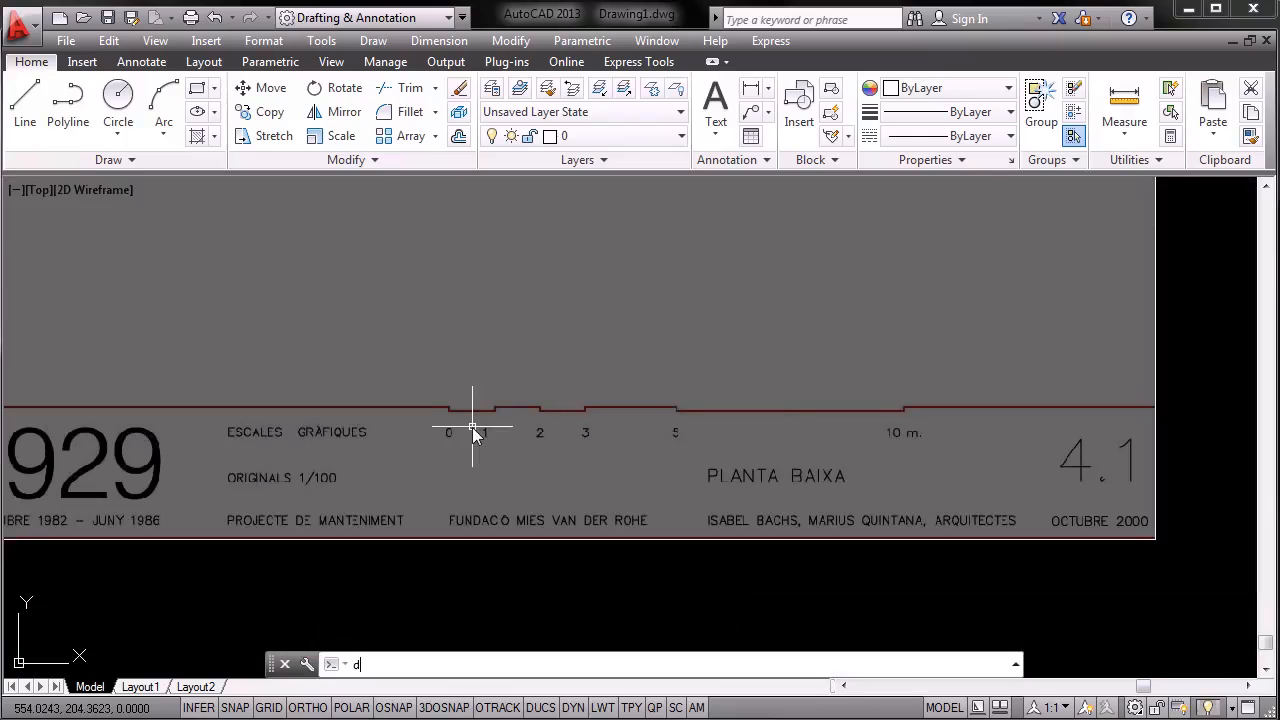
type("i")
key("Return")
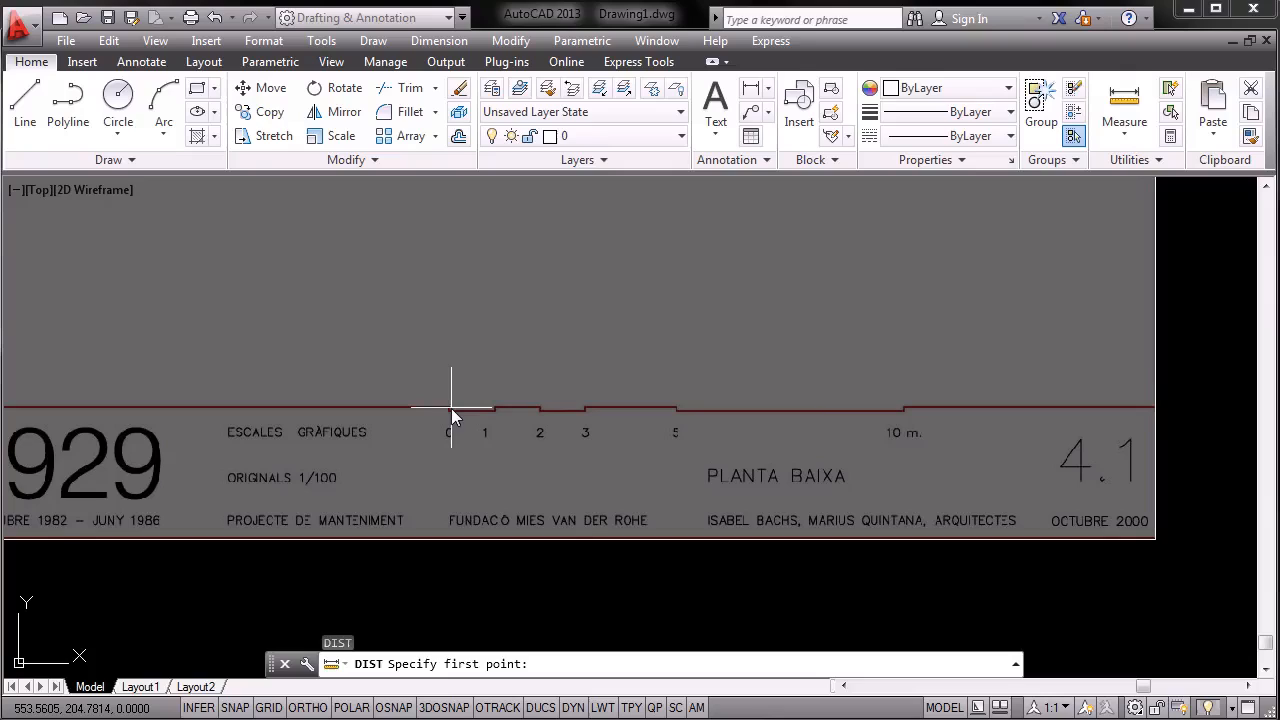
left_click(449, 408)
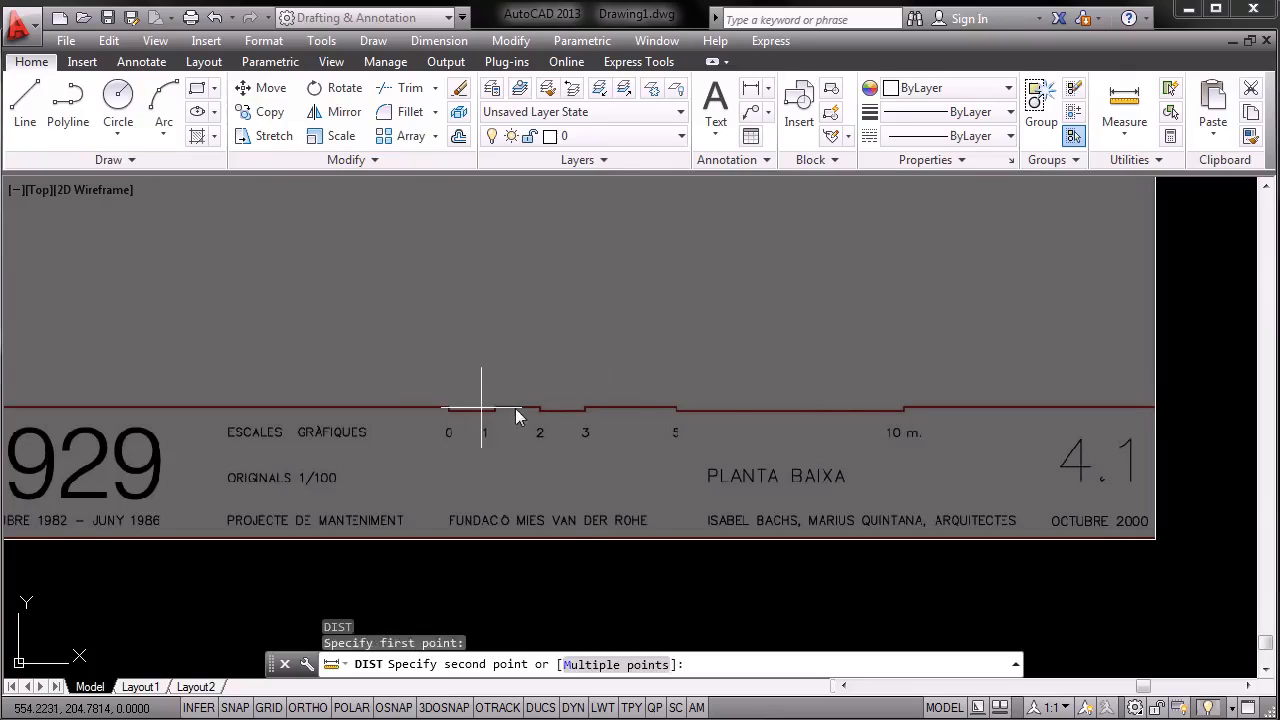
left_click(904, 409)
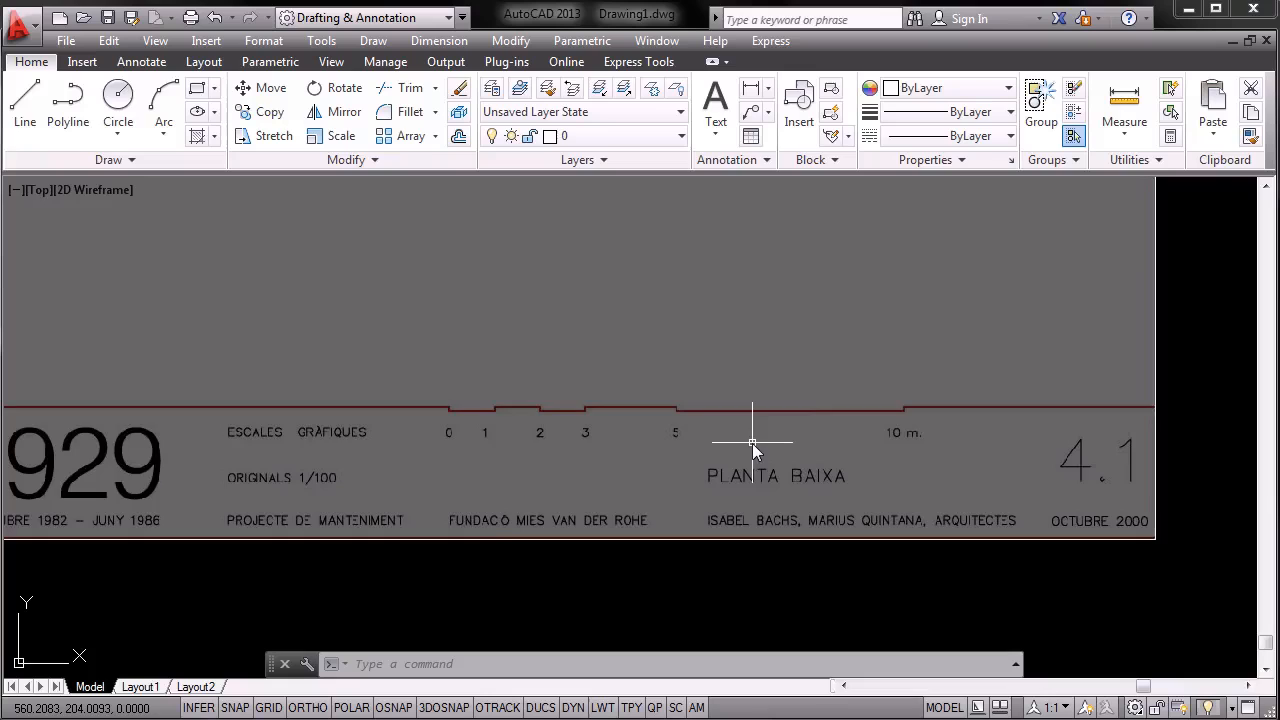
scroll(752, 443, "down", 1)
scroll(654, 389, "down", 1)
mouse_move(491, 360)
middle_mouse_down()
mouse_move(608, 503)
mouse_move(700, 529)
middle_mouse_up()
scroll(587, 464, "down", 2)
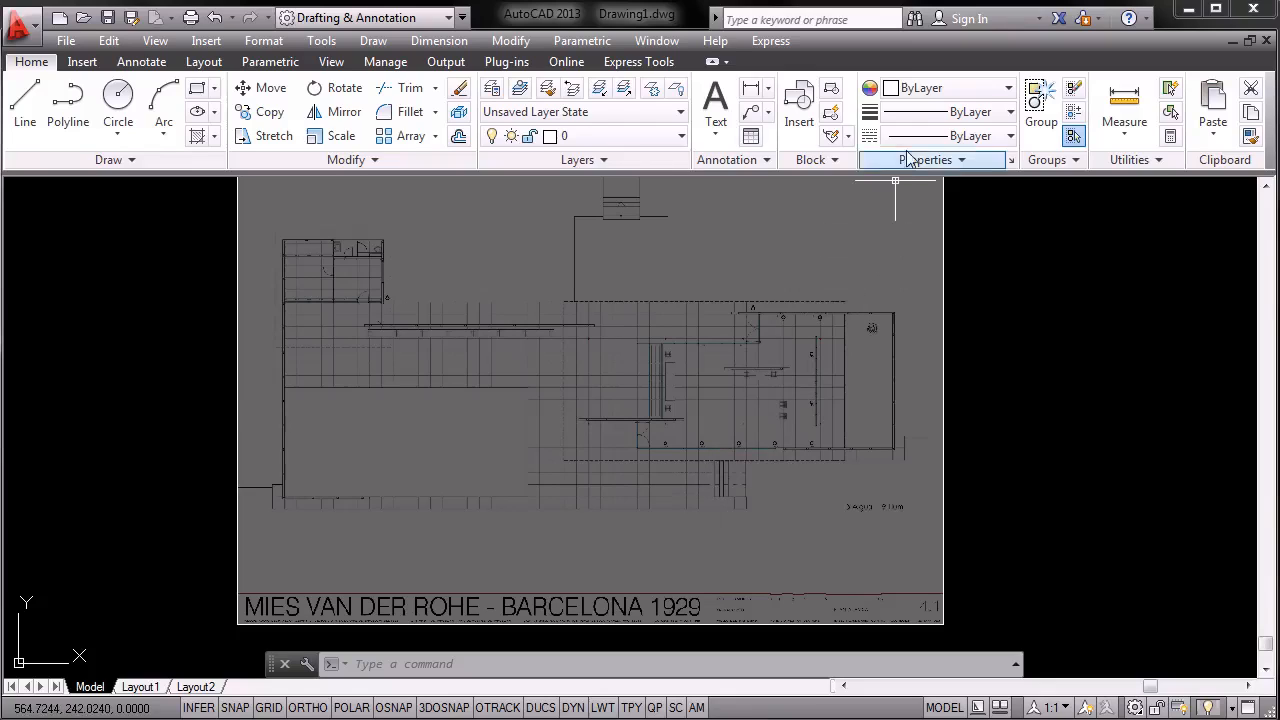
Set the current drawing colour to red and start a polyline at the lower-left outer corner of the pavilion's podium.
left_click(972, 93)
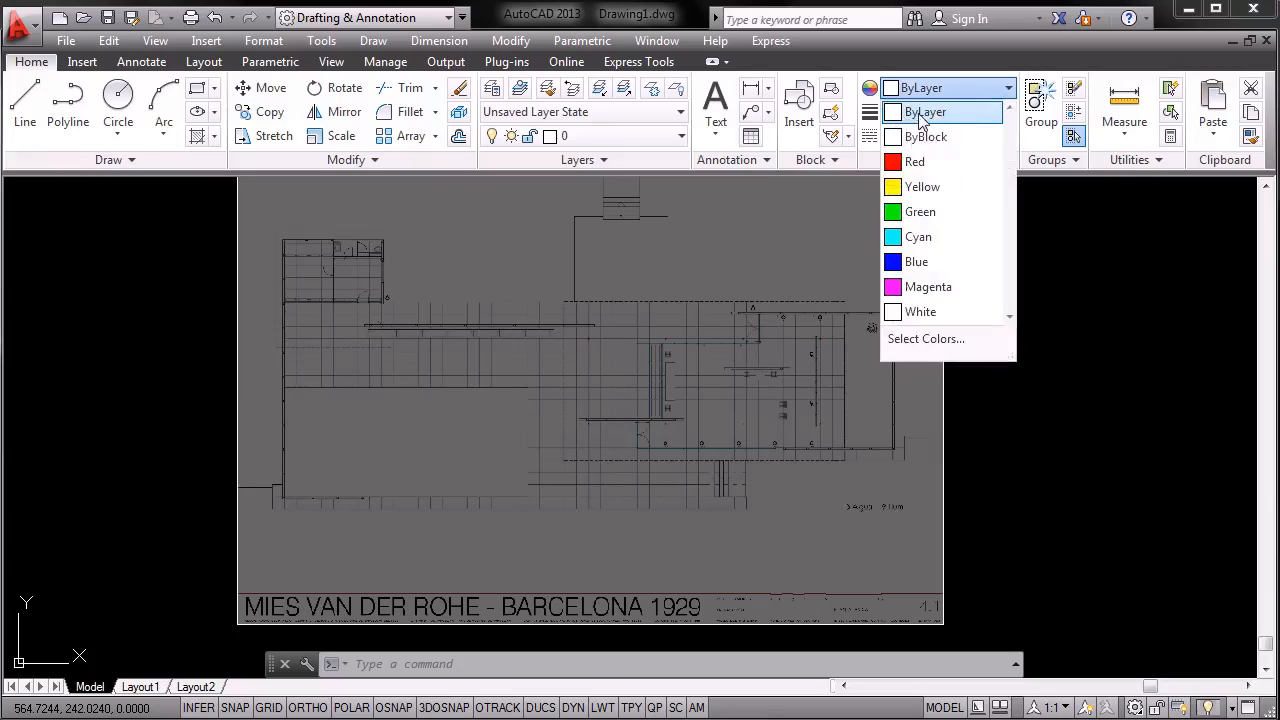
left_click(916, 162)
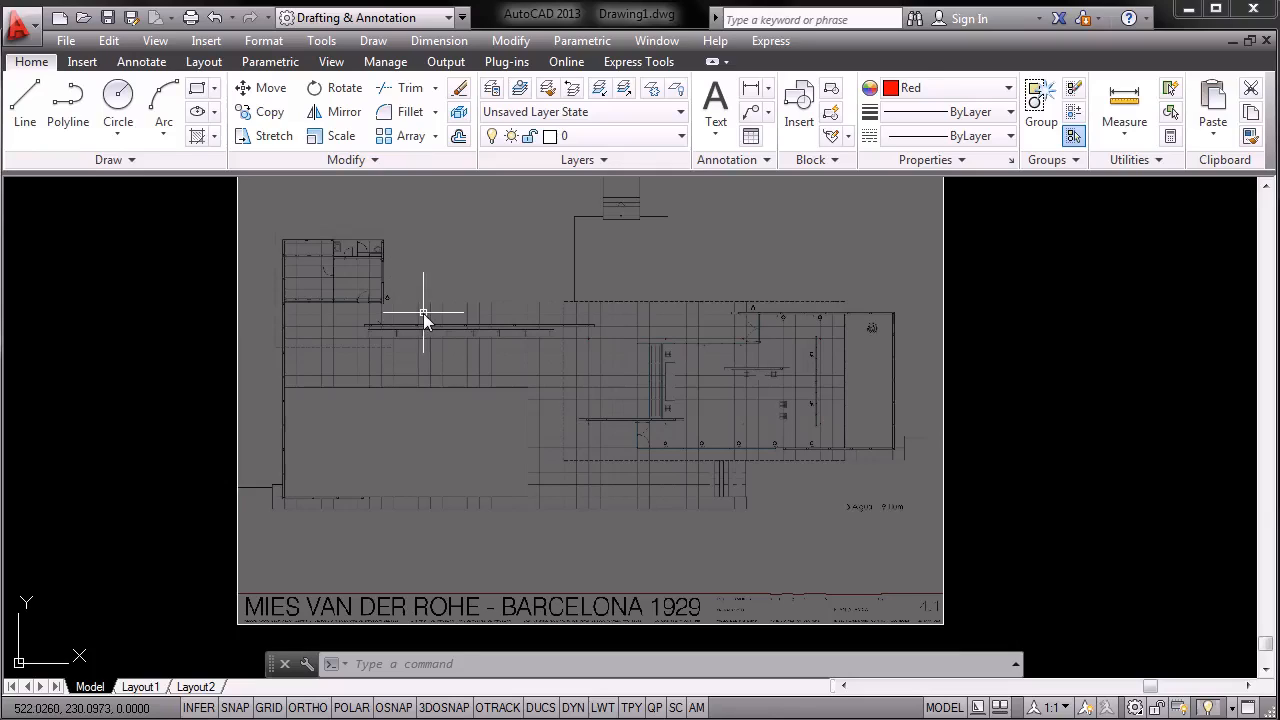
type("pl")
key("Return")
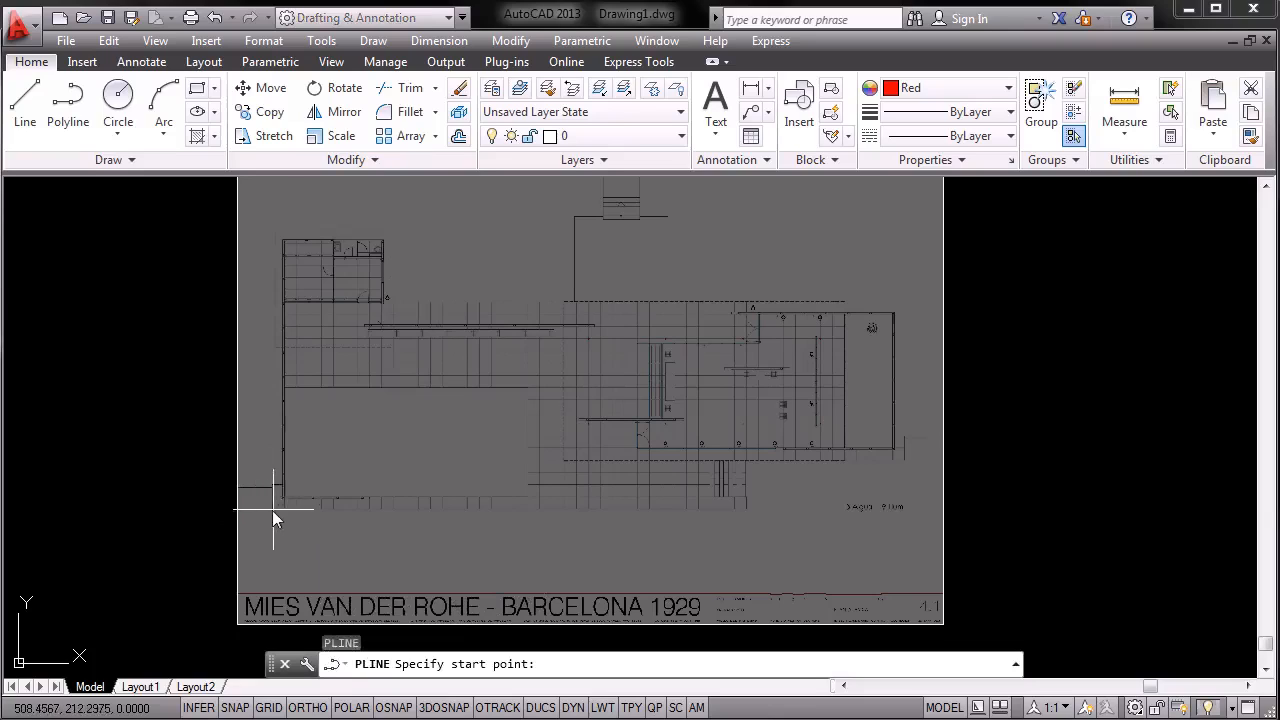
scroll(272, 510, "up", 5)
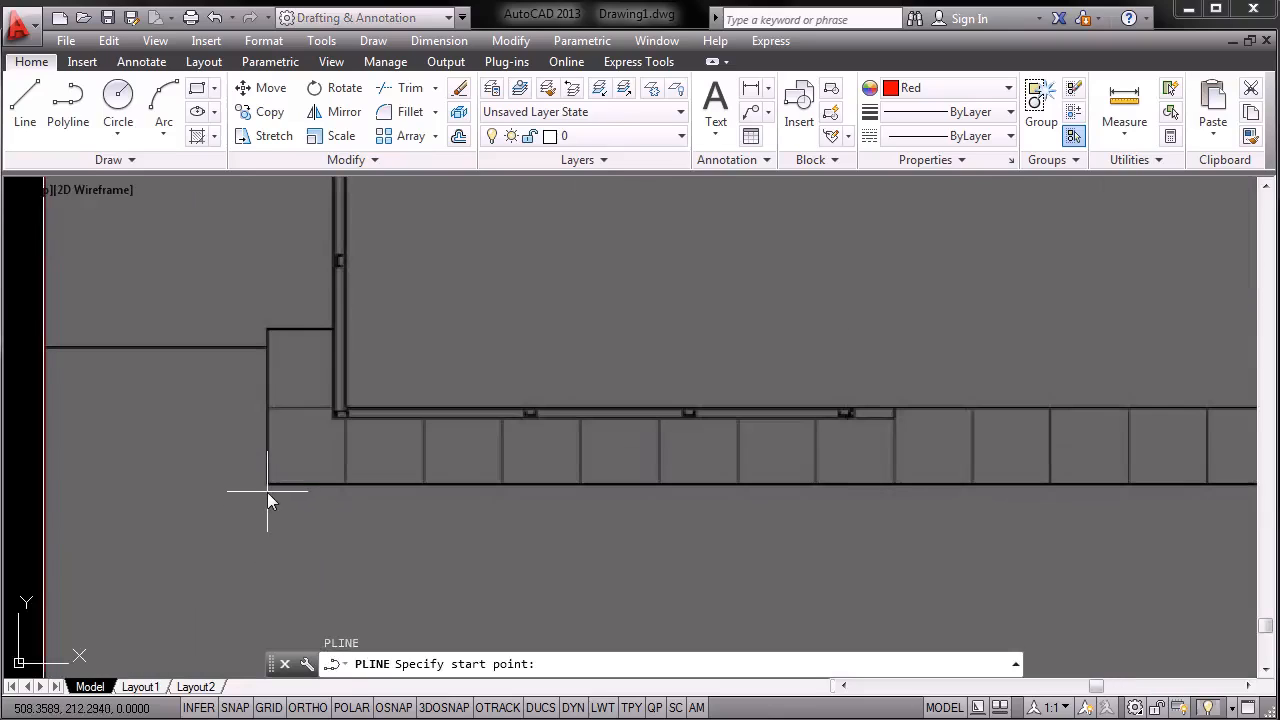
scroll(267, 492, "up", 2)
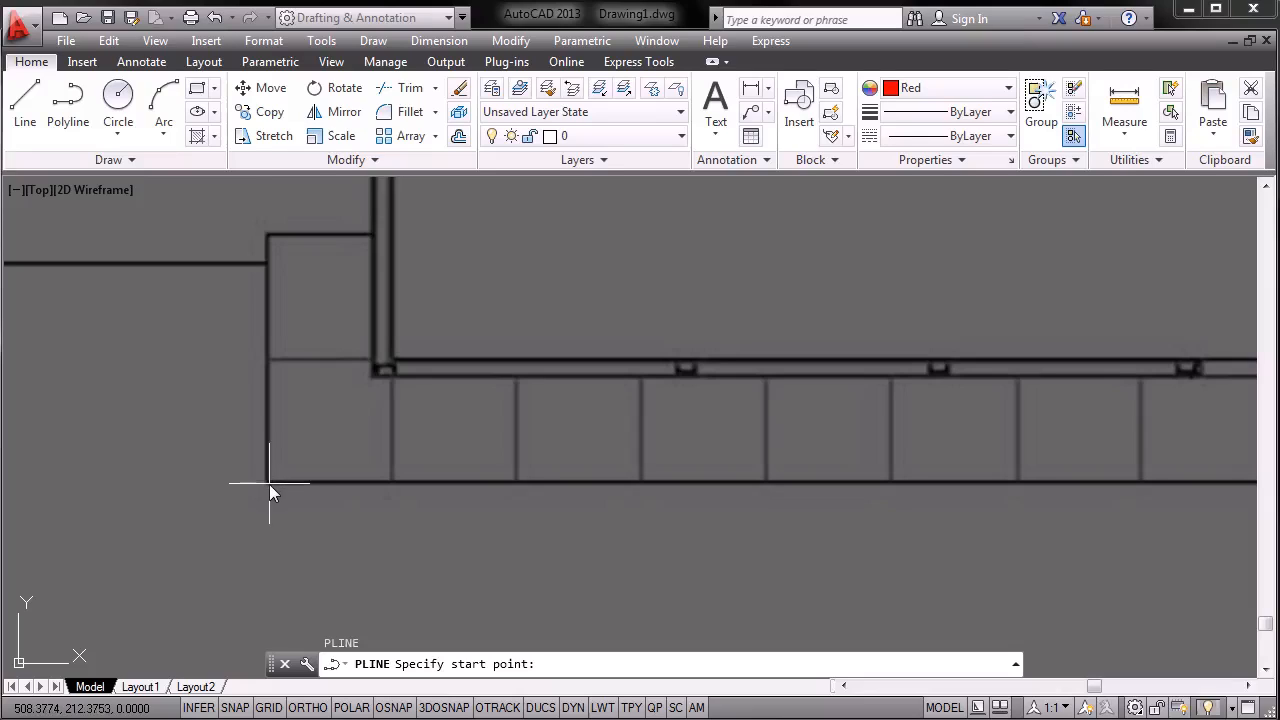
left_click(268, 484)
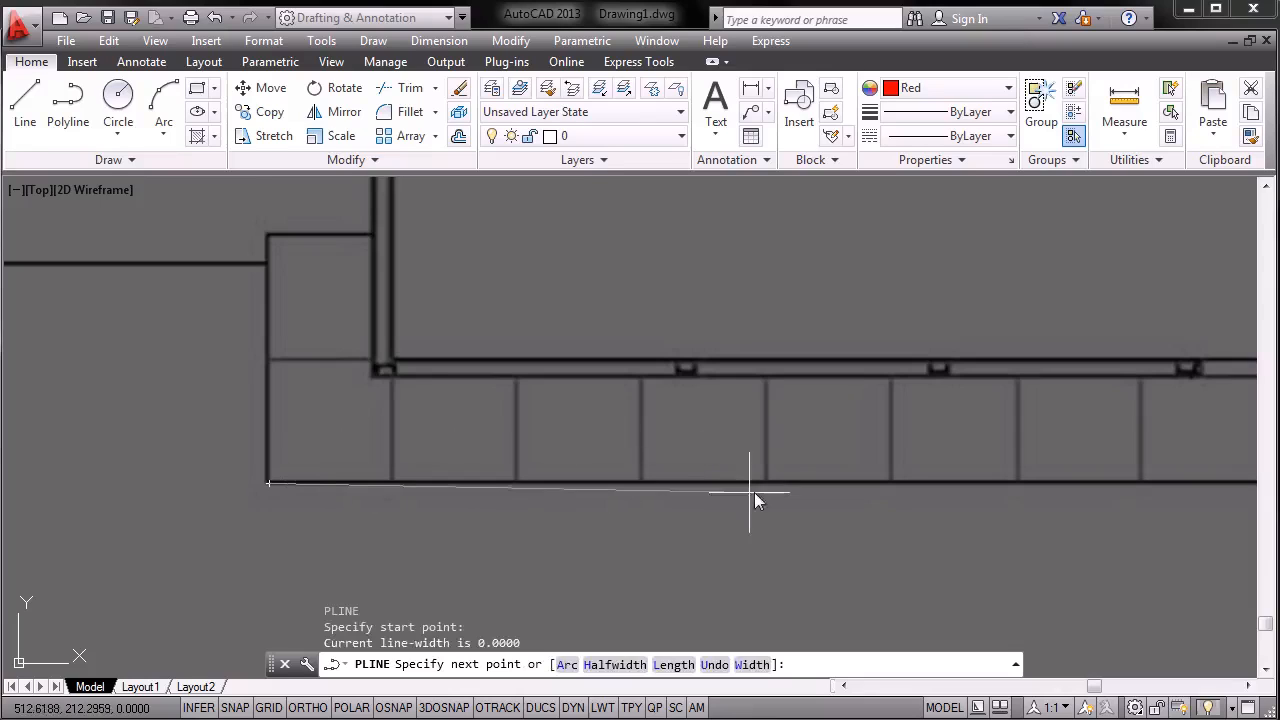
Turn on Ortho mode and trace the podium's long lower edge to its outer corner below the right-hand stairs.
scroll(940, 482, "down", 2)
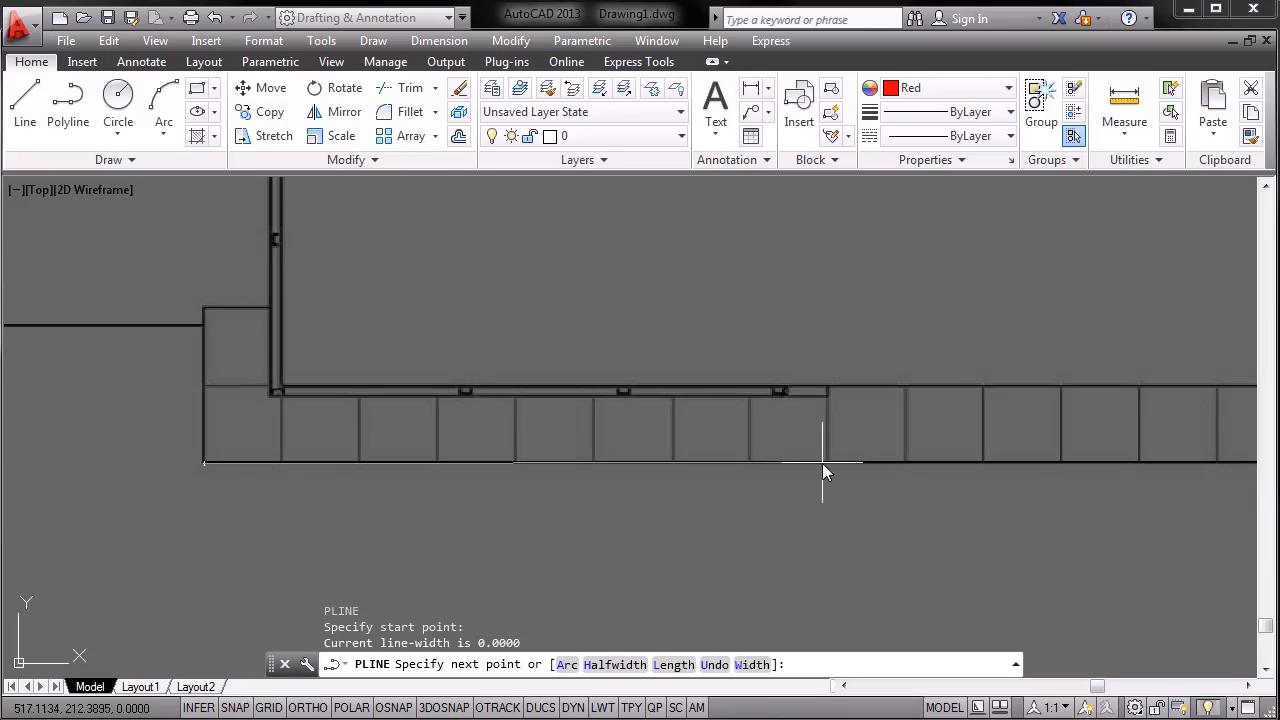
left_click(313, 708)
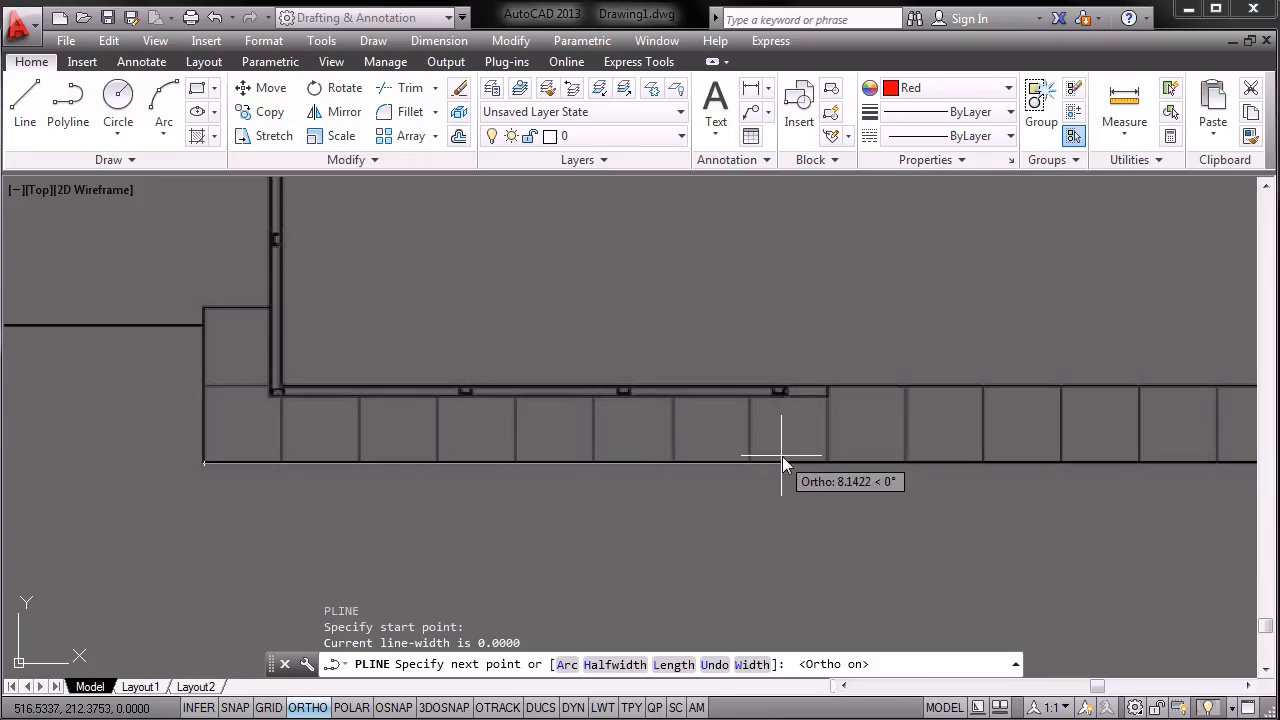
middle_click_drag(782, 458, 733, 455)
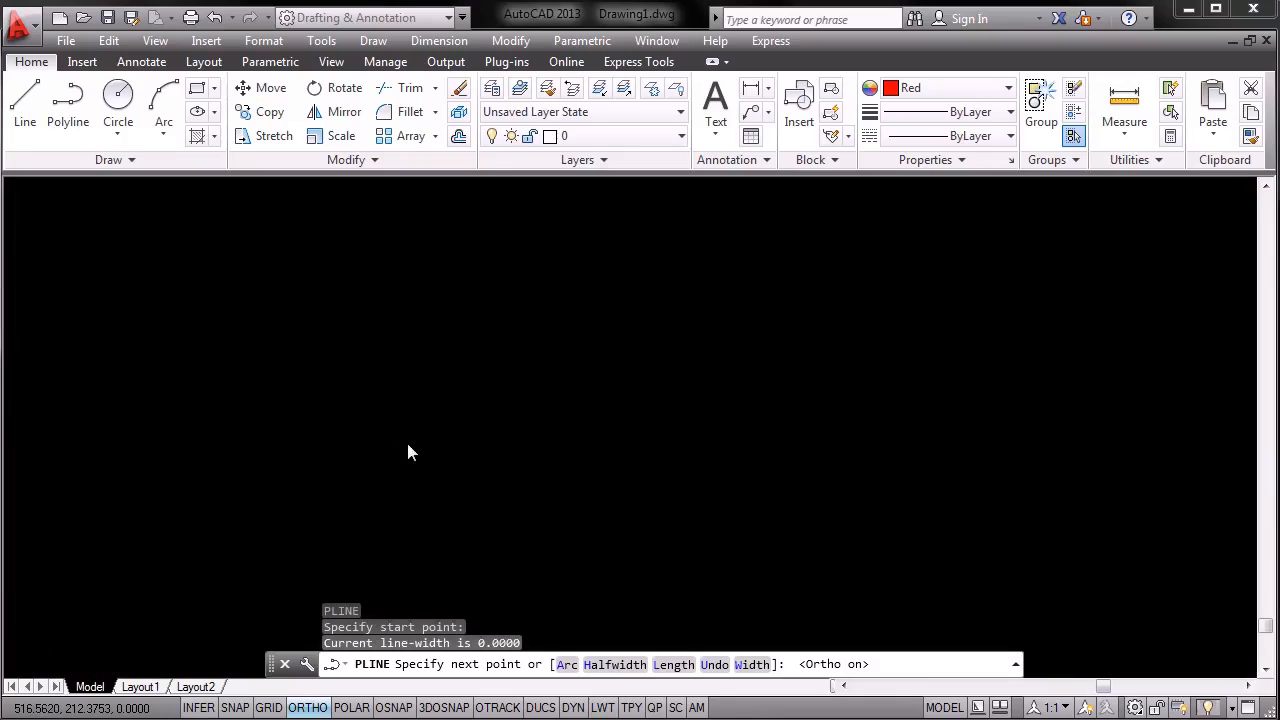
middle_click_drag(408, 444, 303, 440)
middle_click_drag(780, 449, 474, 449)
middle_click_drag(898, 448, 570, 440)
middle_click_drag(855, 447, 543, 429)
middle_click_drag(975, 424, 592, 432)
middle_click_drag(905, 410, 675, 415)
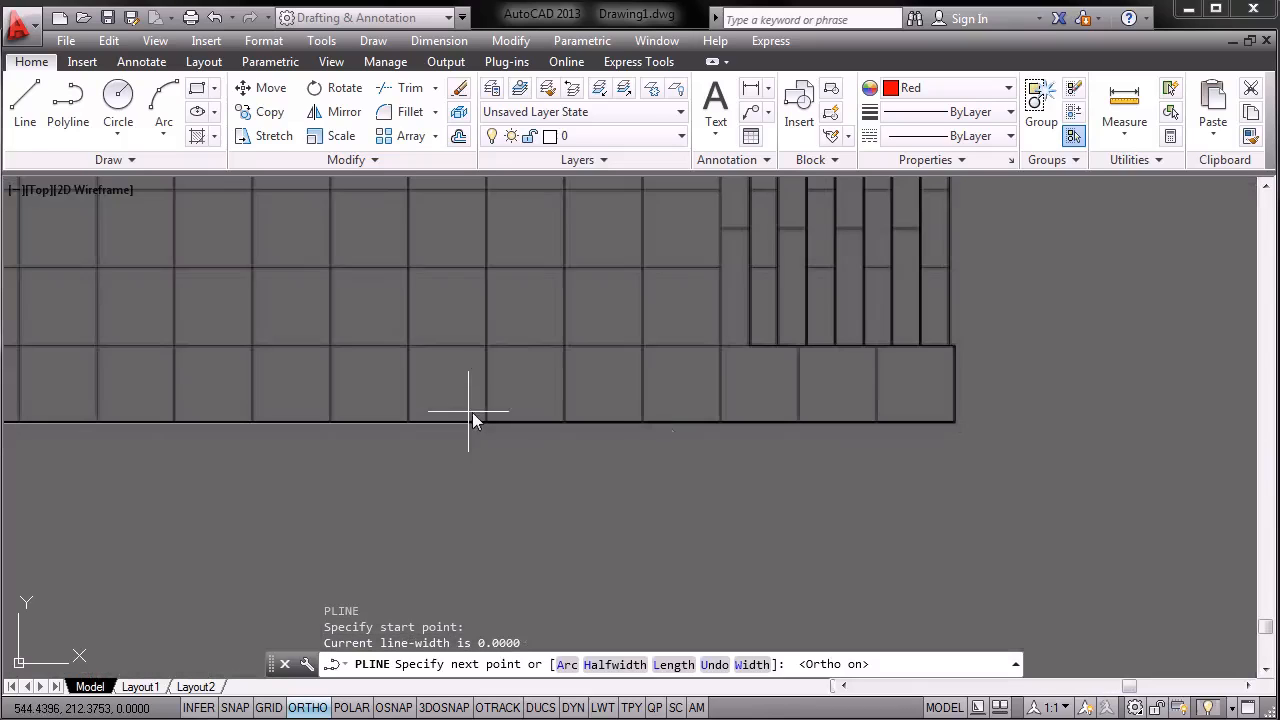
left_click(956, 423)
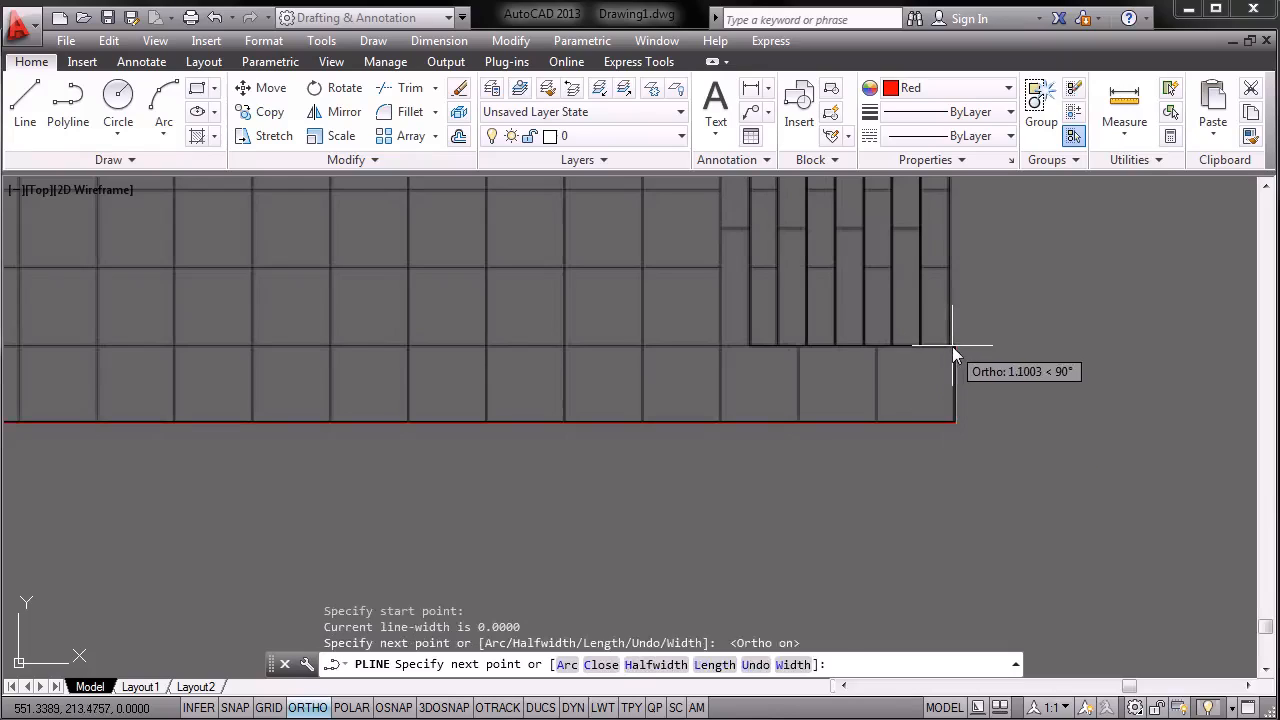
Trace the outline about 1.1 units up, back along the foot of the stairs, and up their left side to the upper podium edge.
left_click(952, 346)
left_click(750, 346)
middle_click_drag(742, 325, 722, 604)
left_click(731, 393)
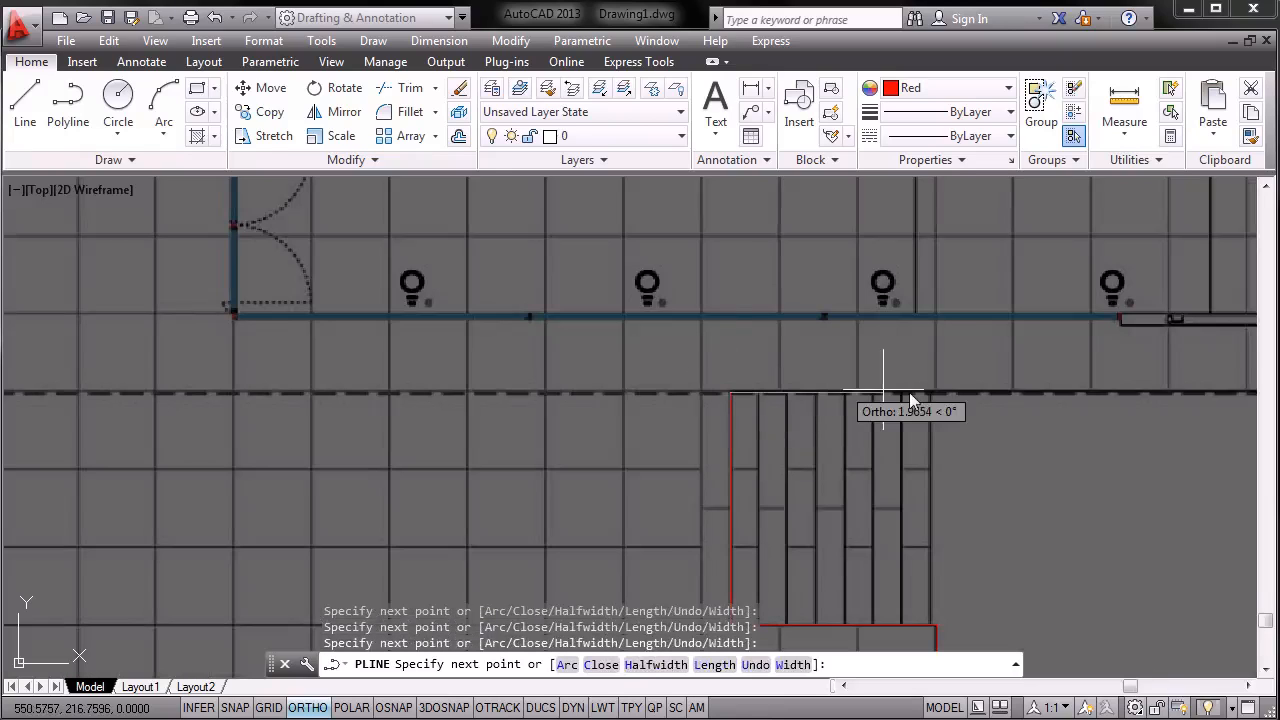
Trace the podium edge to its lower-right corner, about 2.2 units up, and in to the right outer wall.
scroll(842, 395, "down", 2)
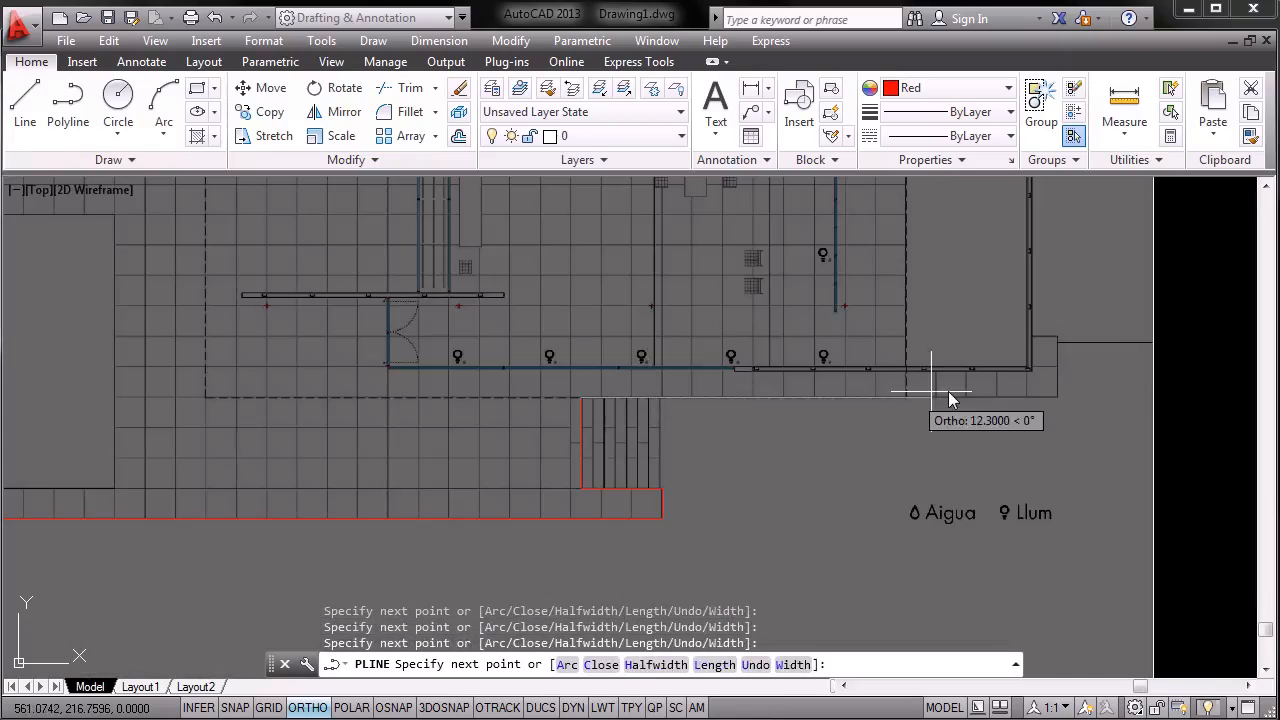
left_click(1057, 395)
left_click(1057, 337)
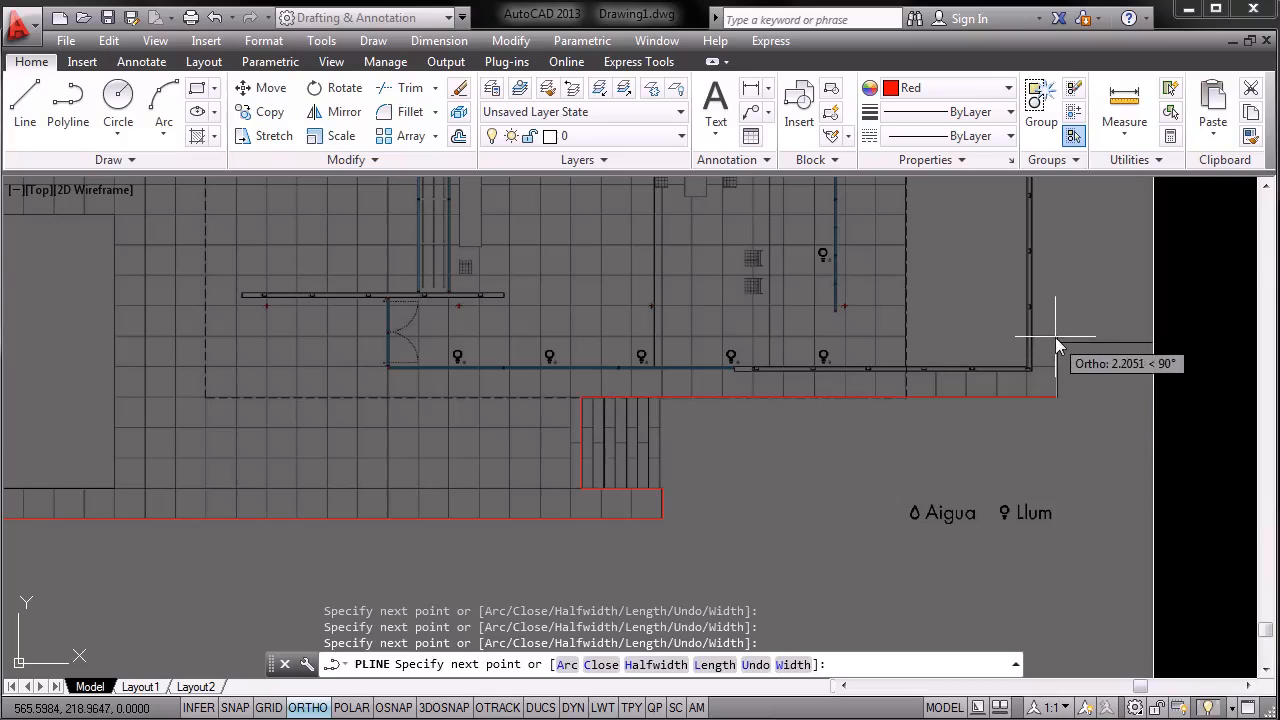
left_click(1033, 336)
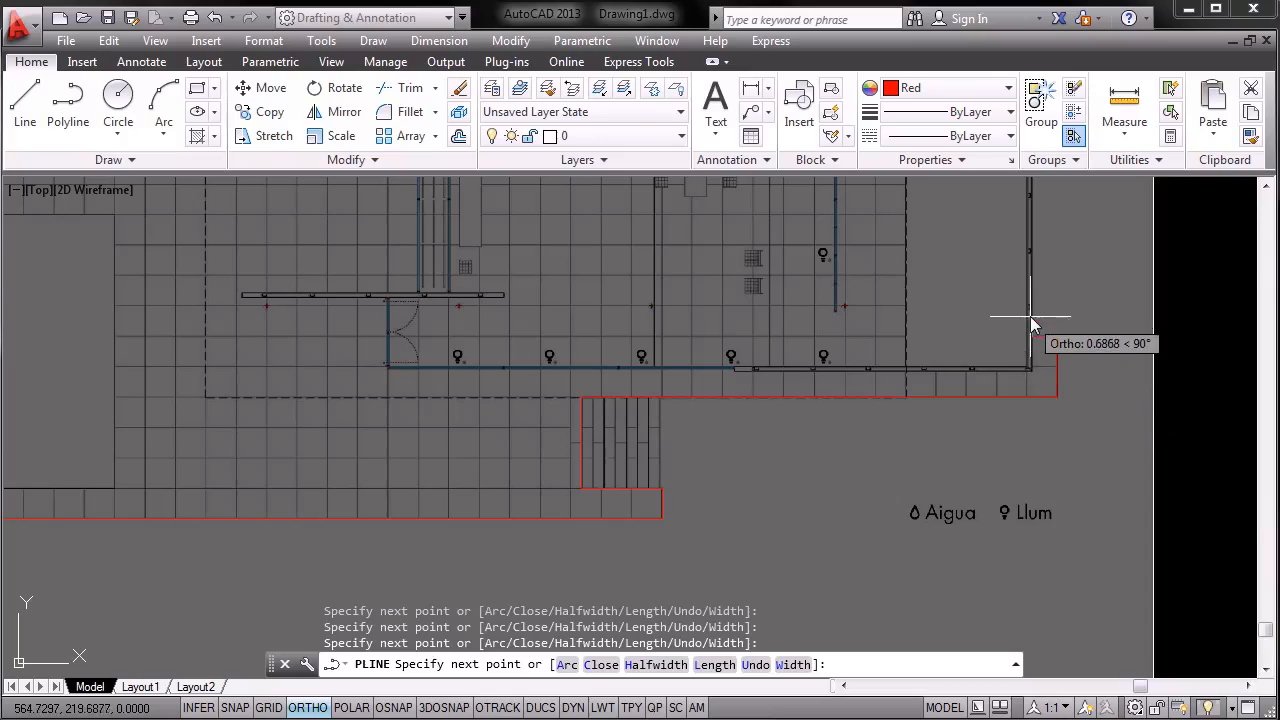
Continue the polyline up the right outer wall and along the small pool's upper wall to the podium edge near the doors.
middle_click_drag(1034, 294, 1040, 390)
middle_click_drag(1055, 265, 1050, 391)
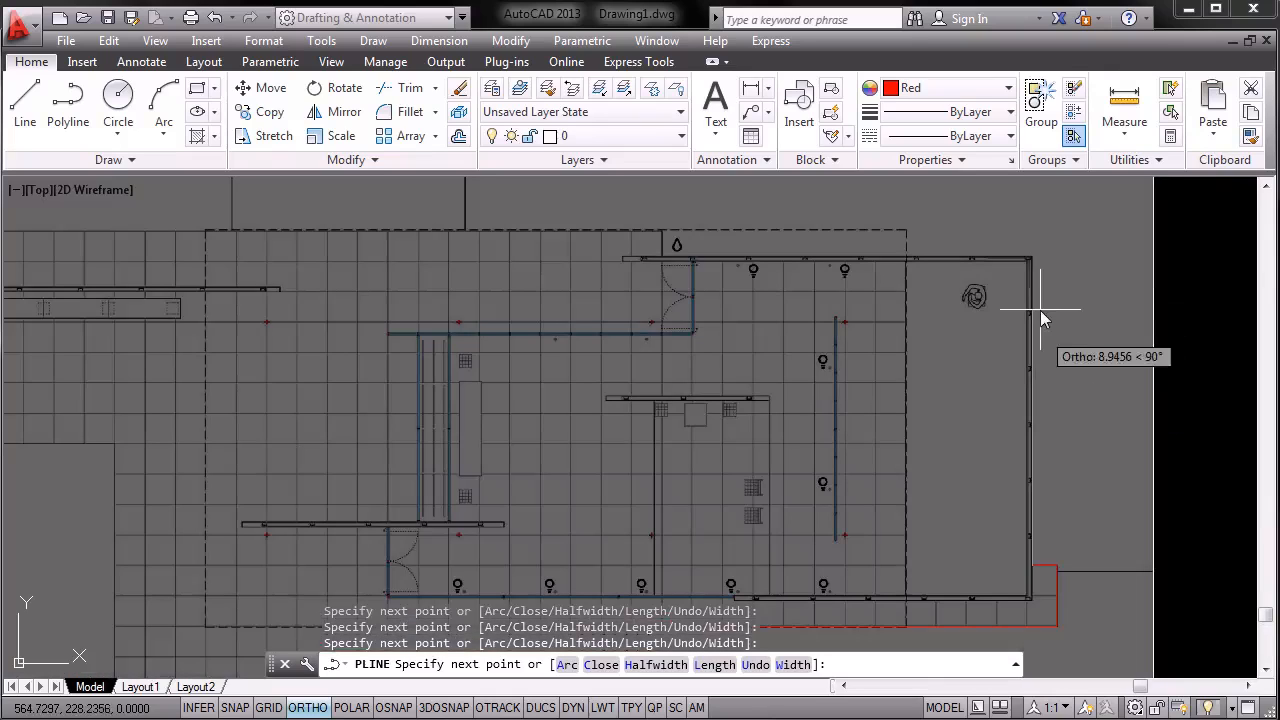
left_click(1036, 257)
left_click(663, 259)
Trace the podium's long upper edge, about 32.9 units, to the right wall of the small annex building.
middle_click_drag(396, 245, 764, 268)
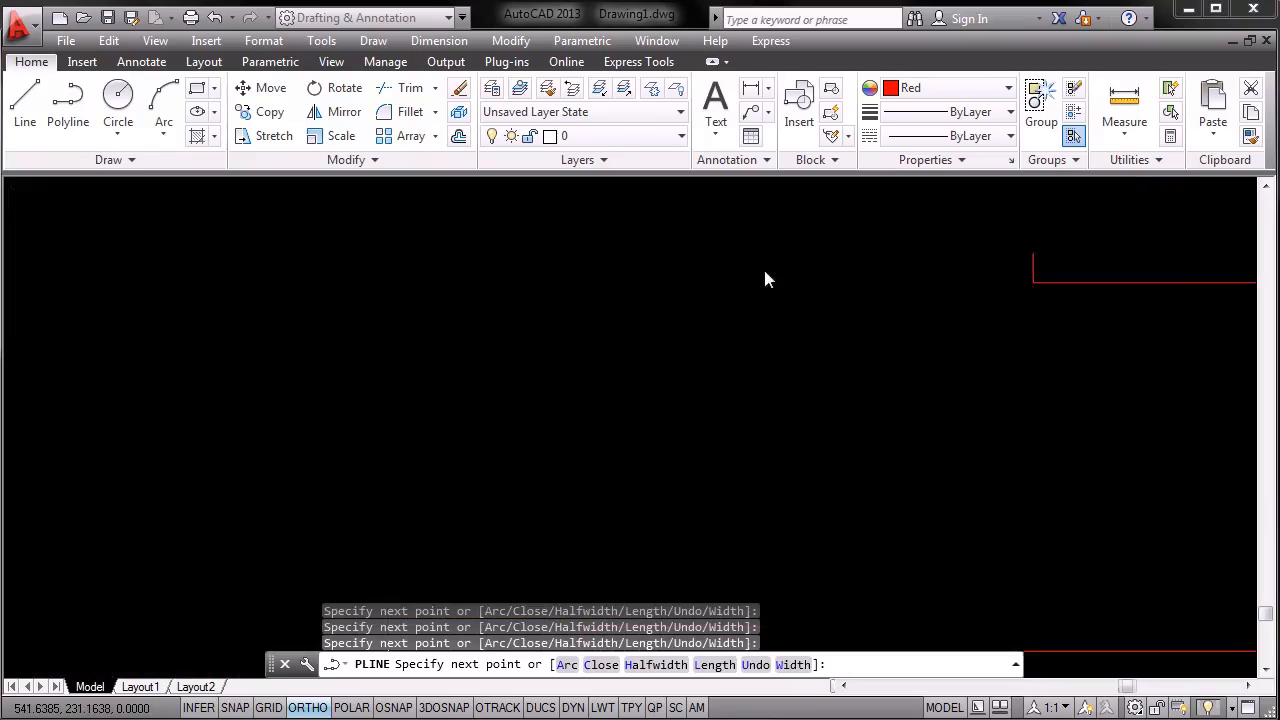
middle_click_drag(288, 274, 335, 298)
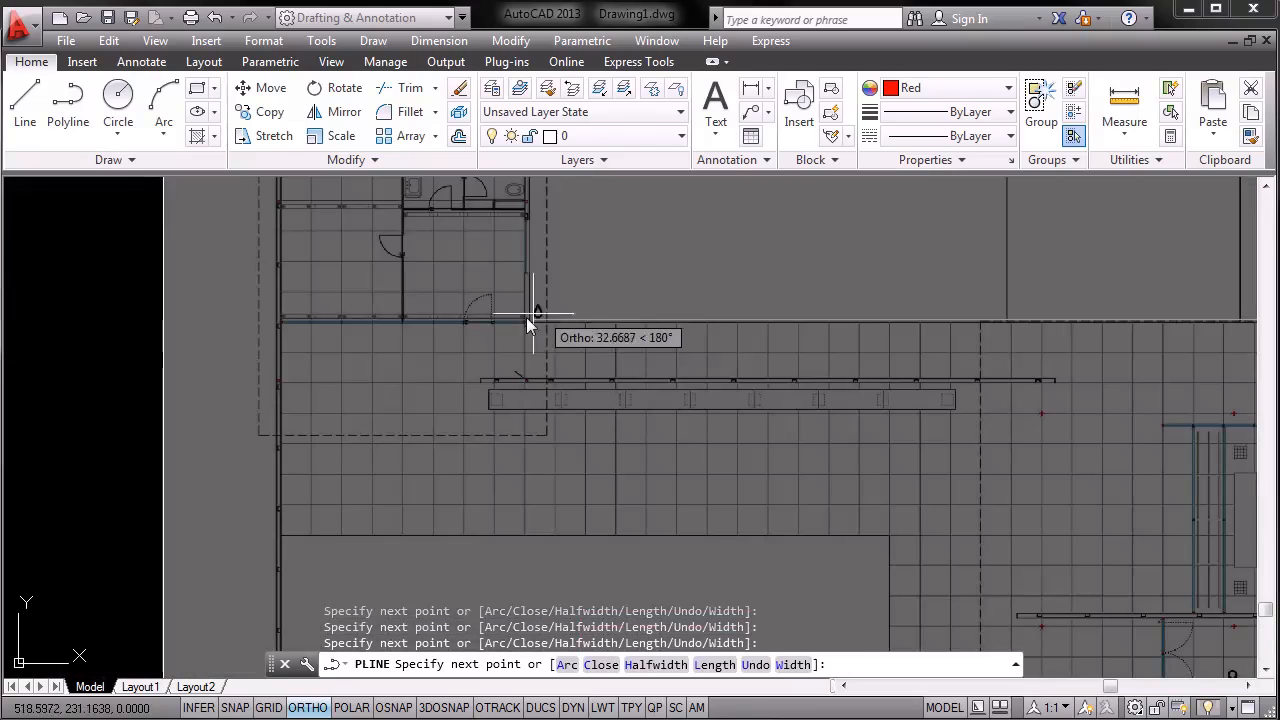
scroll(526, 318, "up", 5)
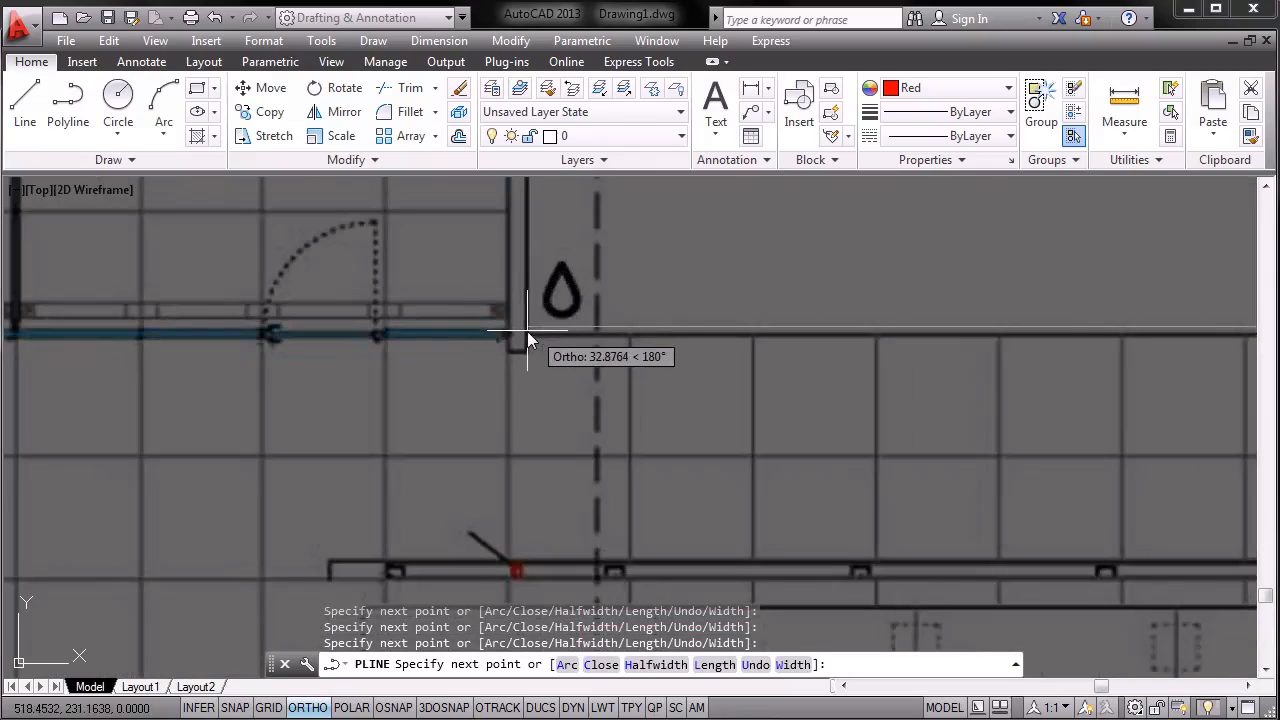
left_click(525, 327)
Trace the annex's right wall up to its upper corner and its top wall across to the upper-left corner.
scroll(525, 326, "down", 3)
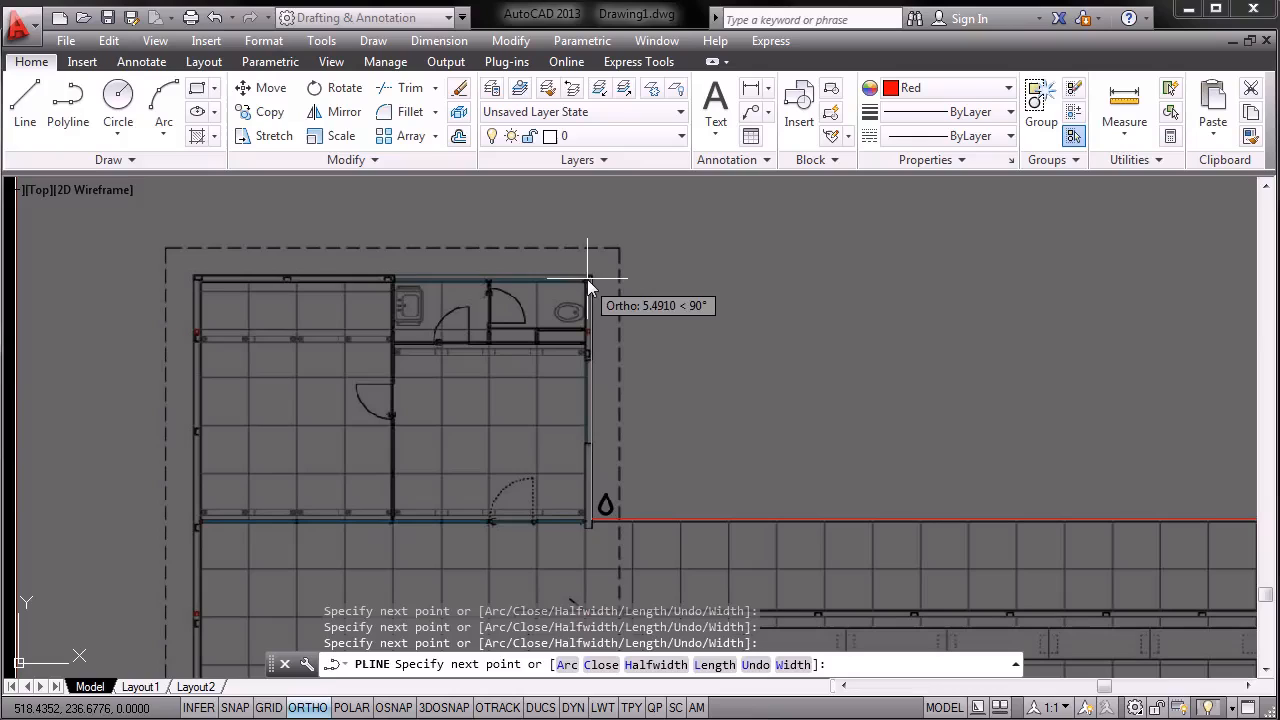
left_click(590, 280)
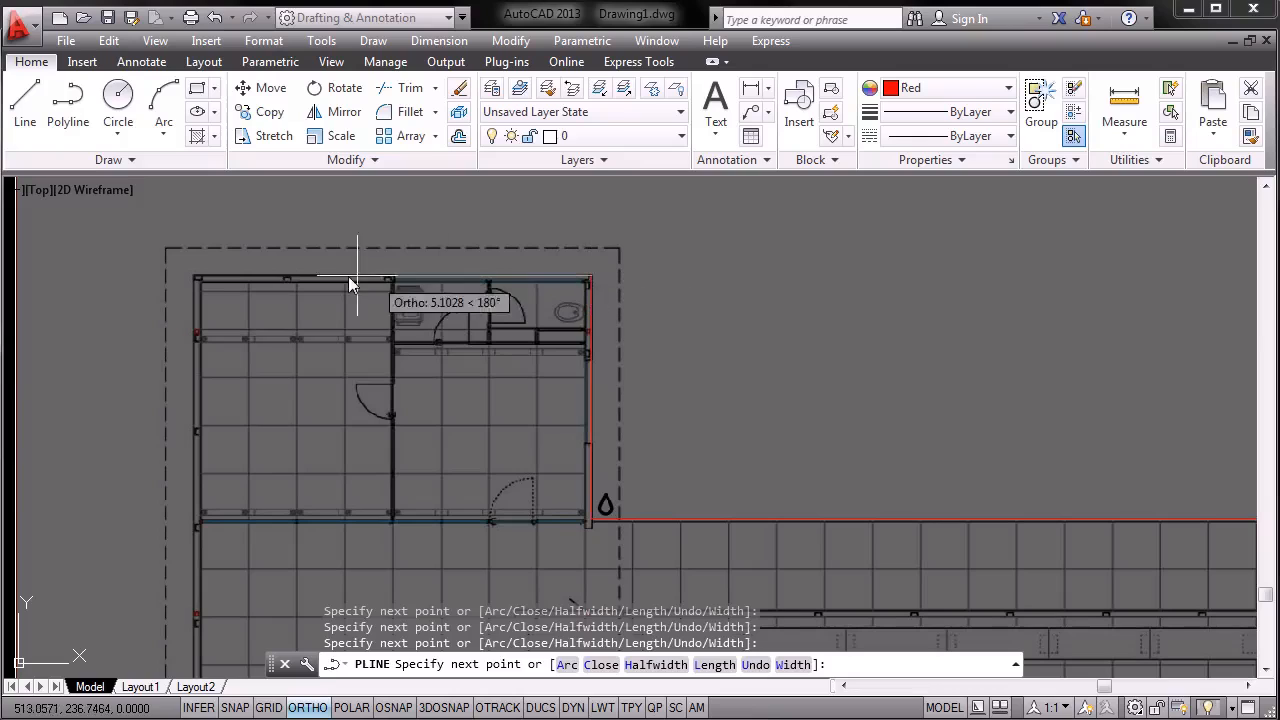
left_click(195, 277)
Trace the left outer wall about 22.2 units down, step about 0.9 units outward at the corner paving, and close the polyline.
middle_click_drag(225, 396, 349, 294)
scroll(349, 294, "down", 2)
middle_click_drag(361, 418, 394, 346)
scroll(380, 566, "up", 4)
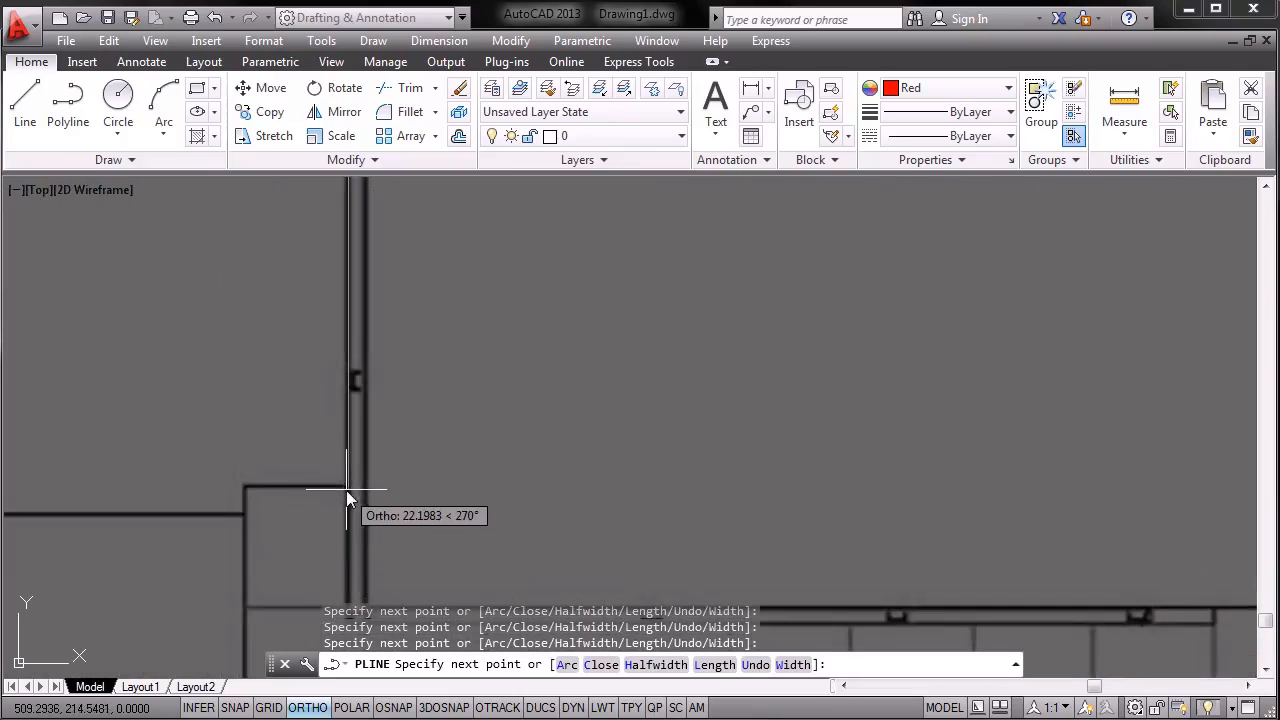
left_click(347, 487)
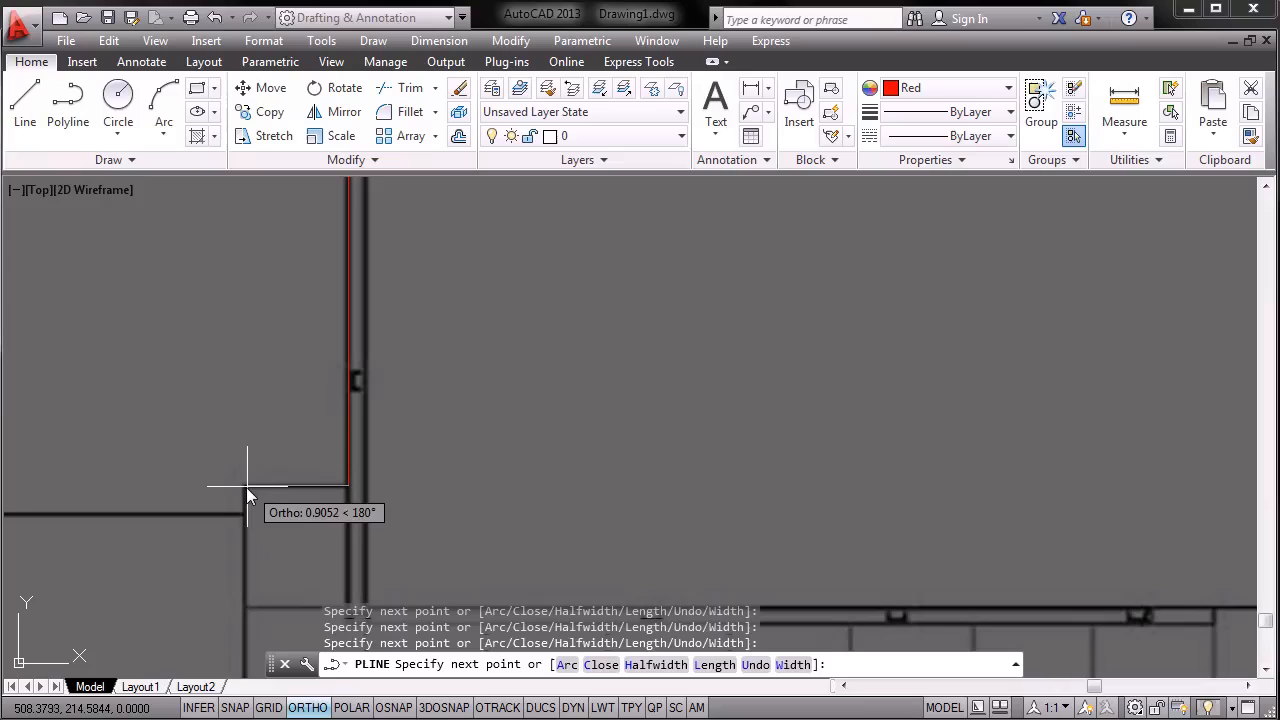
left_click(243, 487)
middle_click_drag(243, 487, 276, 312)
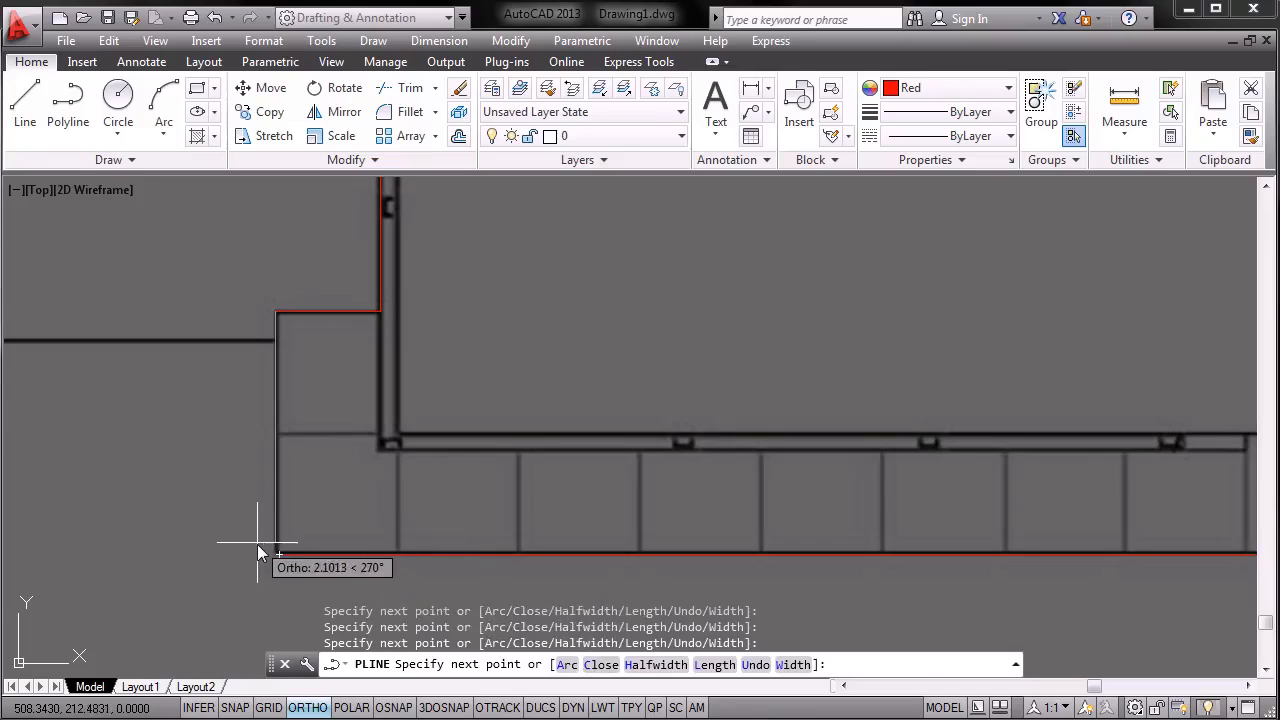
type("close")
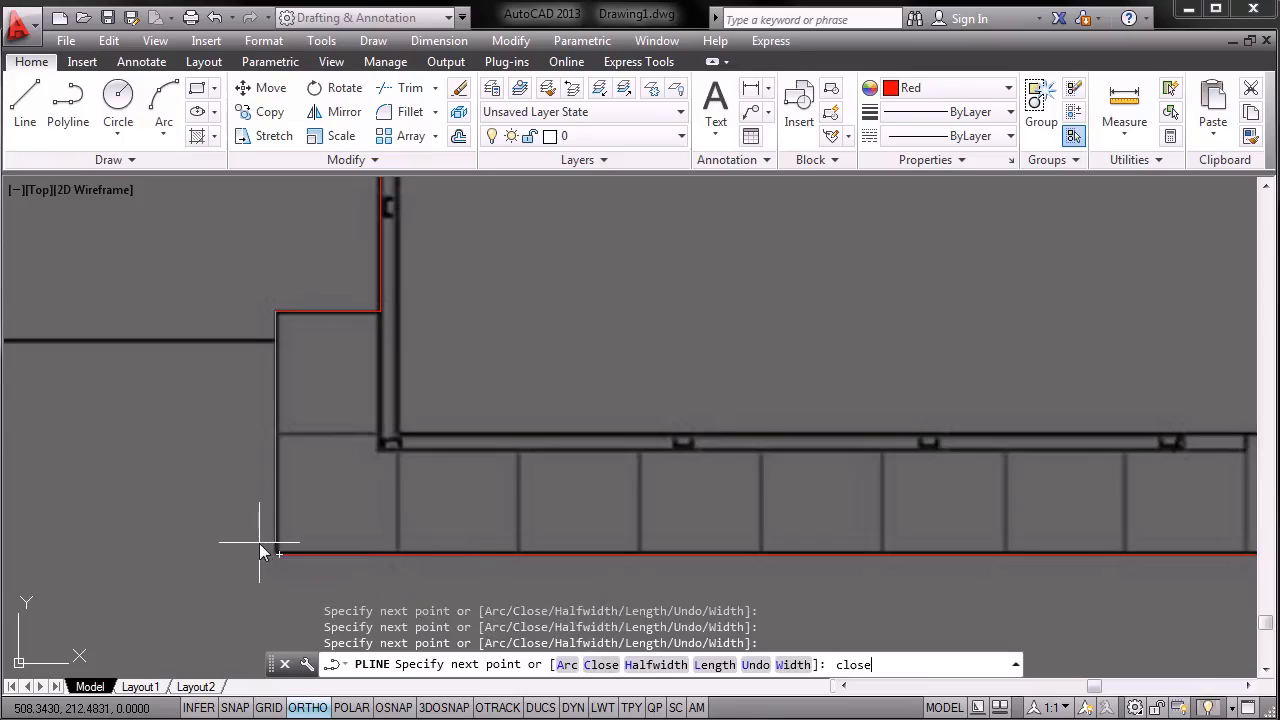
key("Return")
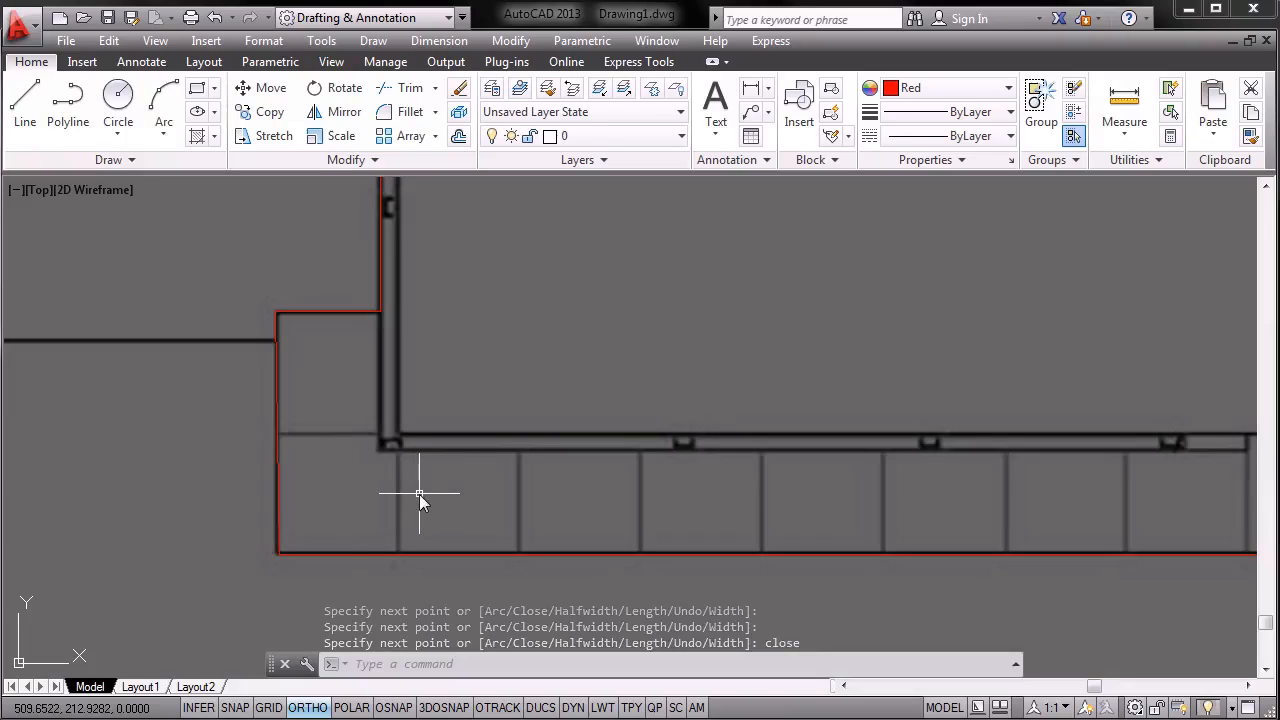
Turn on object snap and start a new polyline at the outline's inner corner, where the annex's right wall meets the podium edge.
scroll(566, 447, "down", 2)
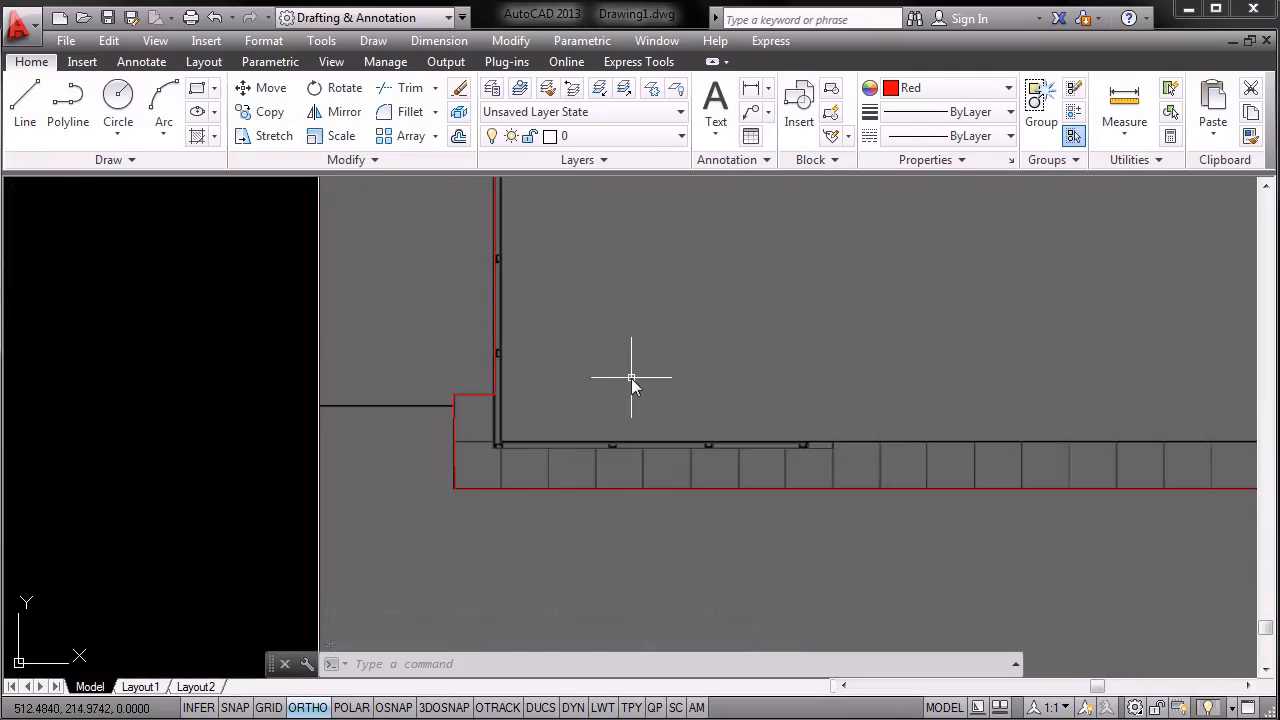
middle_click_drag(631, 378, 554, 494)
scroll(554, 494, "down", 1)
scroll(594, 366, "down", 2)
scroll(620, 371, "up", 1)
scroll(624, 330, "up", 3)
middle_click_drag(619, 339, 615, 392)
scroll(615, 392, "up", 2)
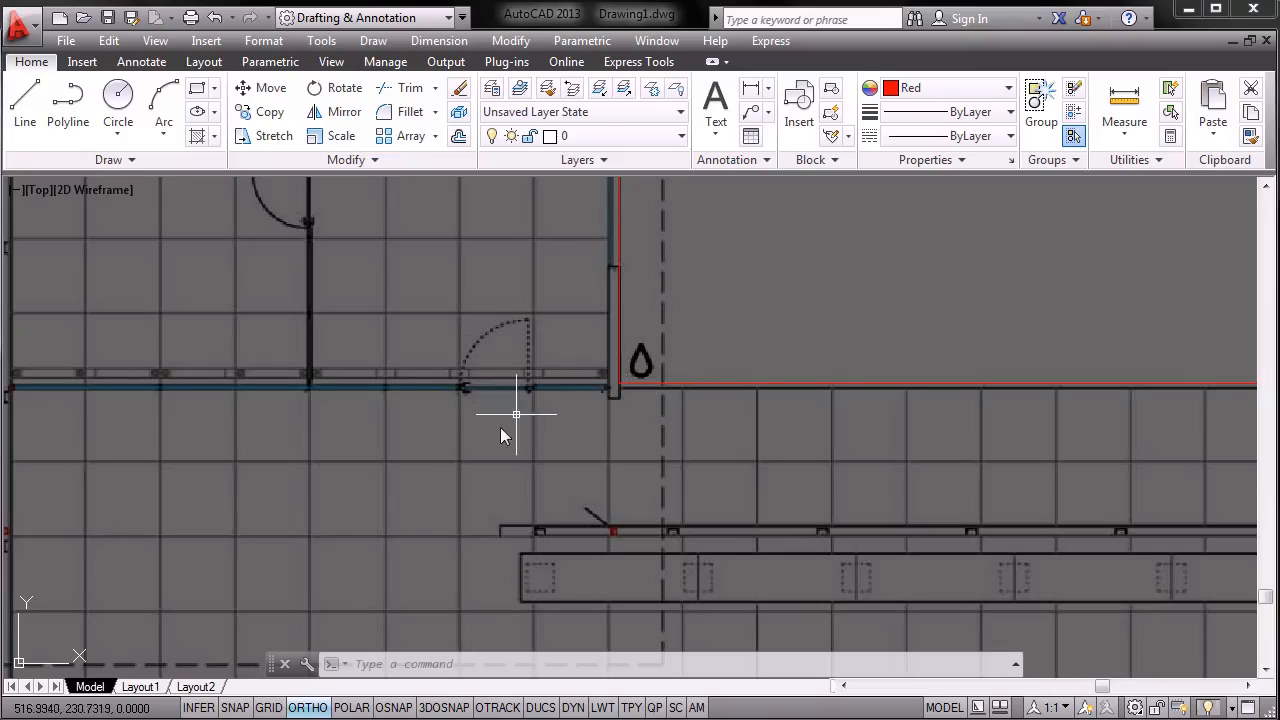
left_click(394, 707)
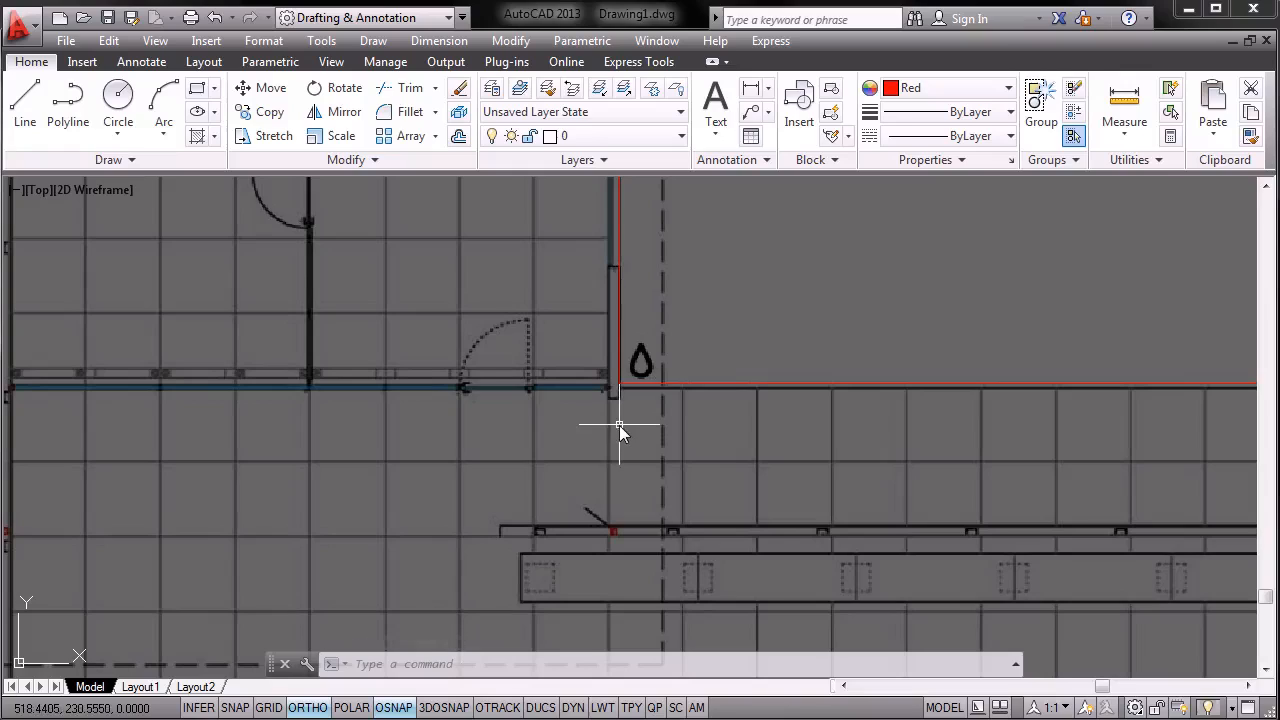
type("PL")
key("Return")
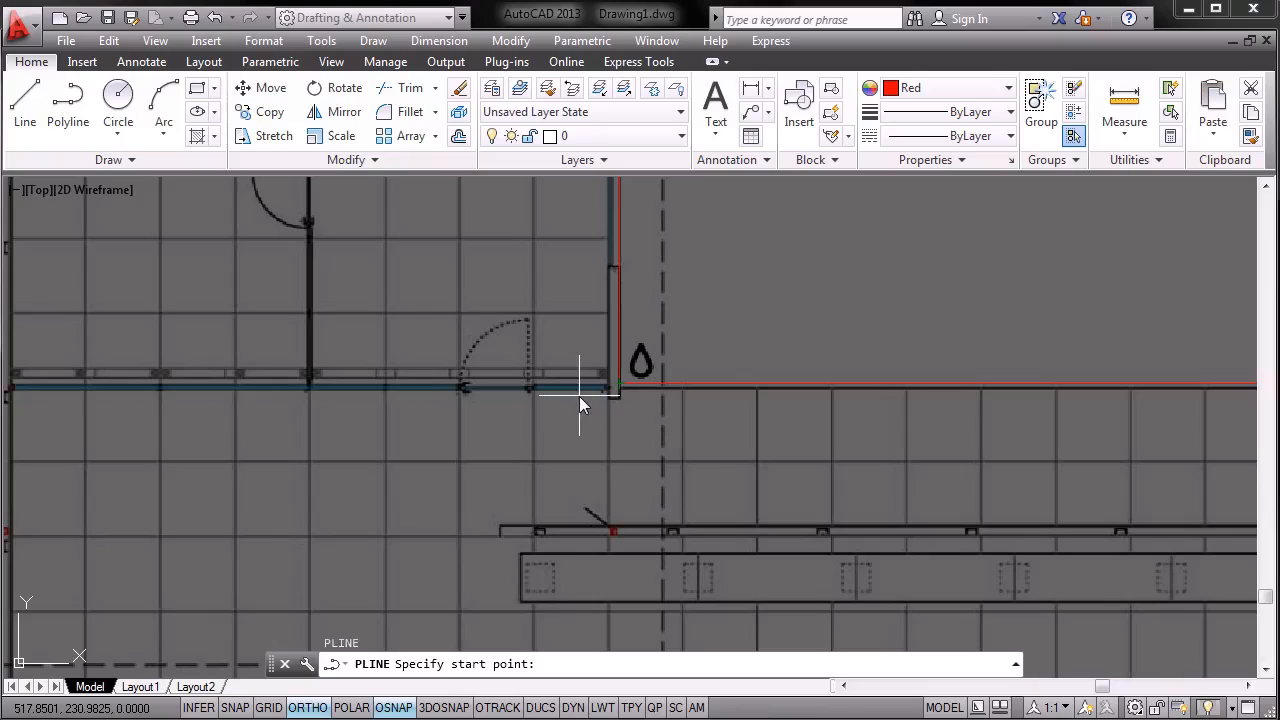
left_click(621, 385)
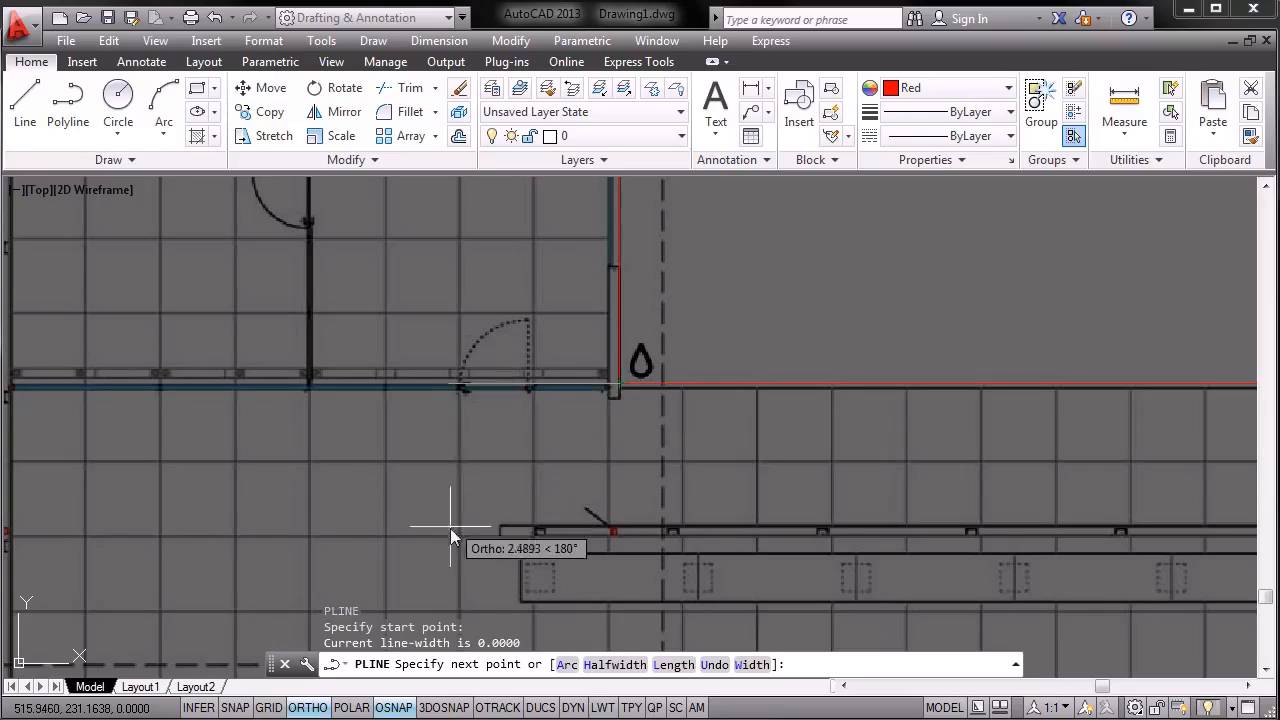
Trace the annex's right outer wall from the podium edge up to its upper-right corner.
right_click(398, 709)
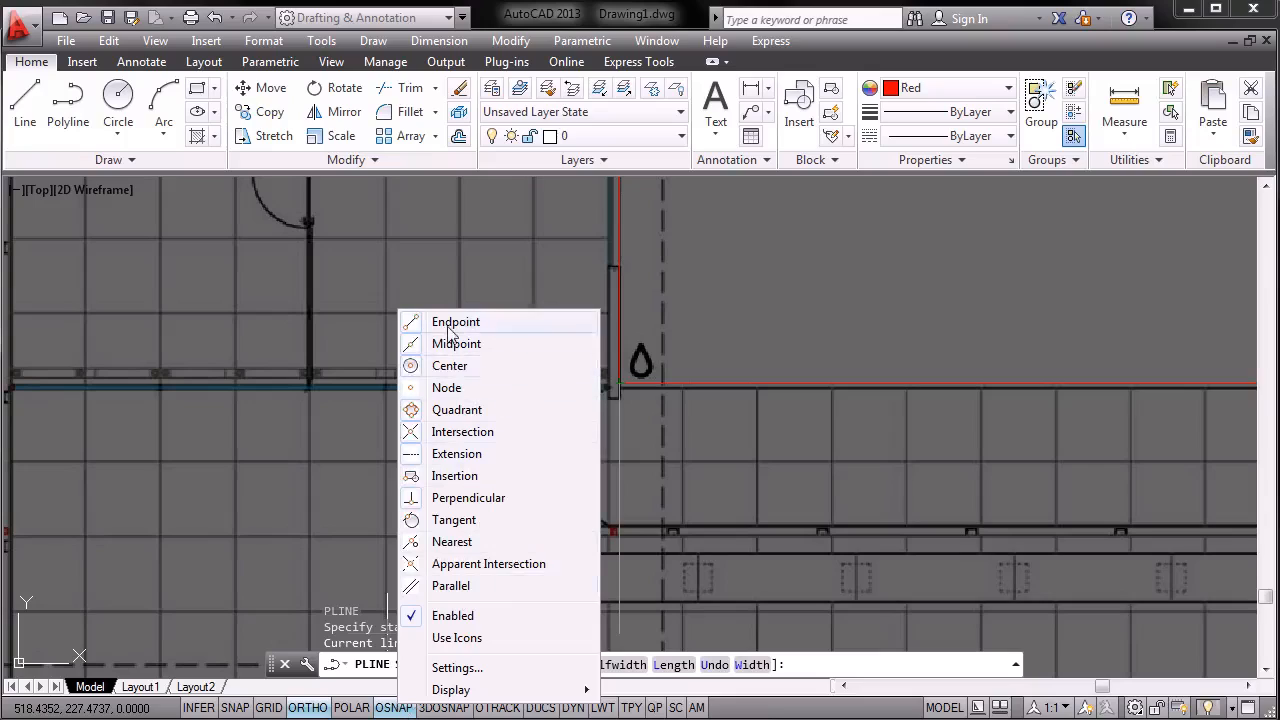
left_click(622, 397)
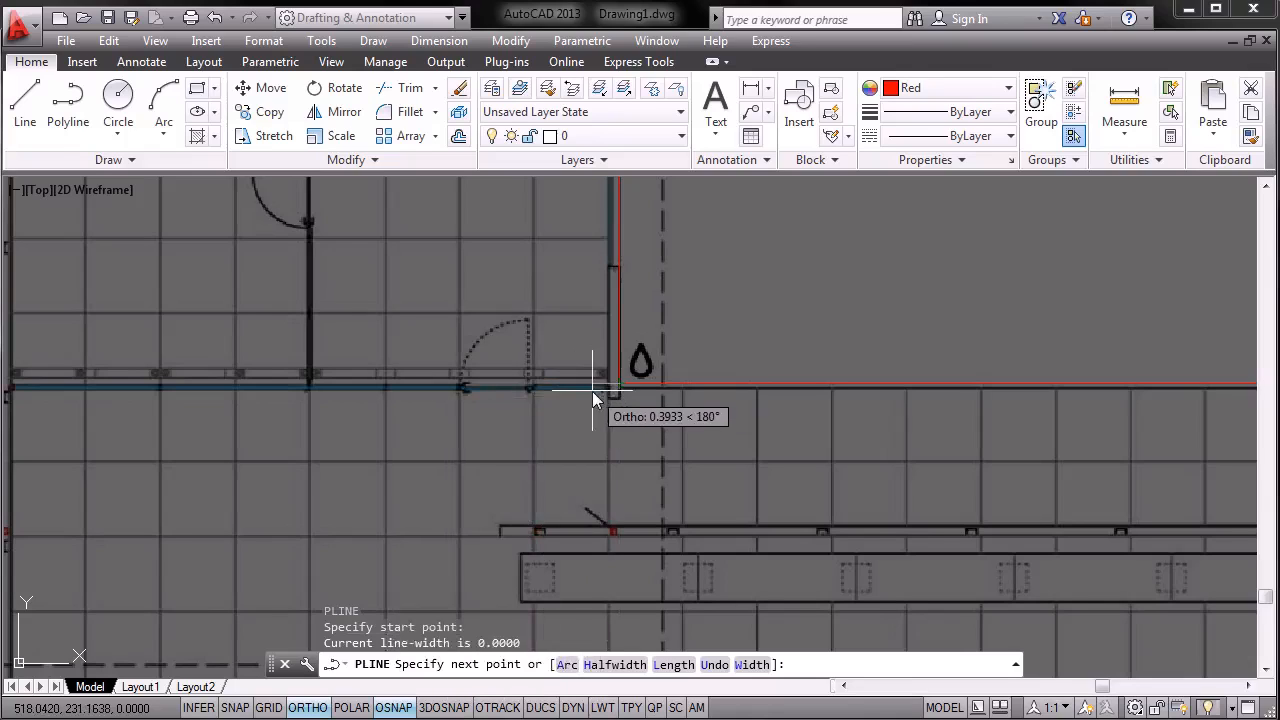
scroll(609, 370, "down", 2)
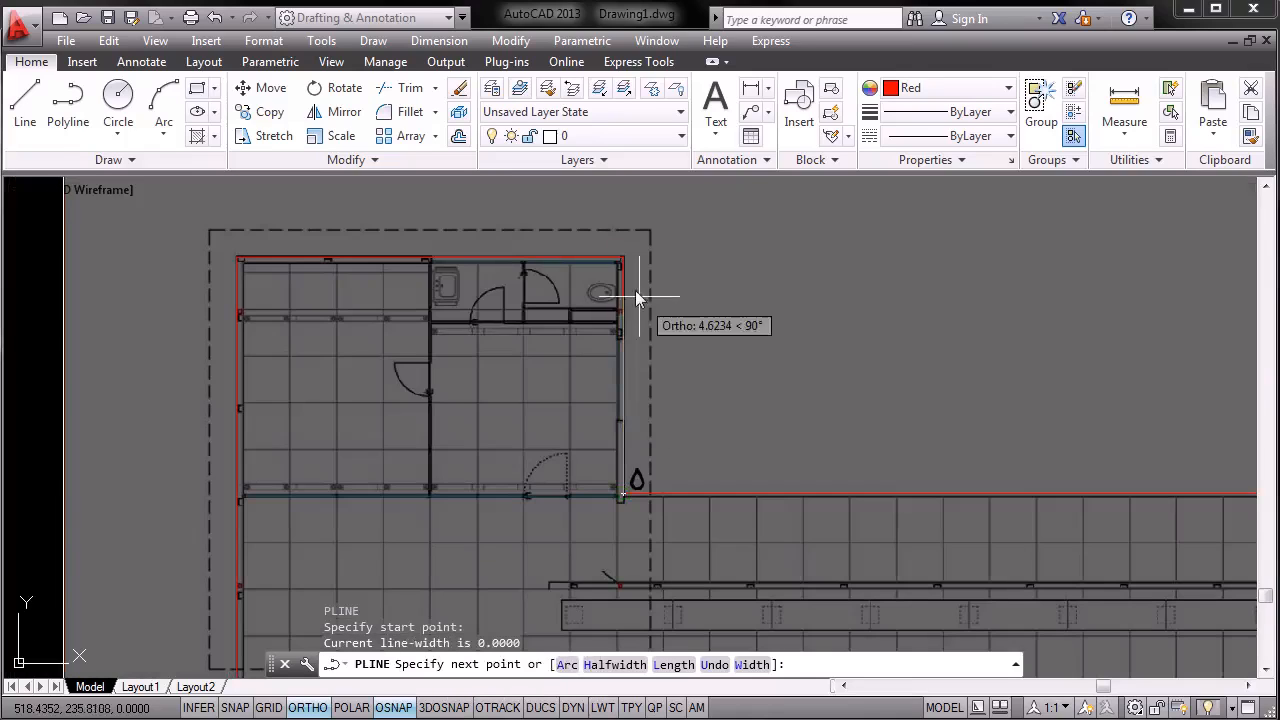
scroll(630, 290, "up", 2)
left_click(622, 243)
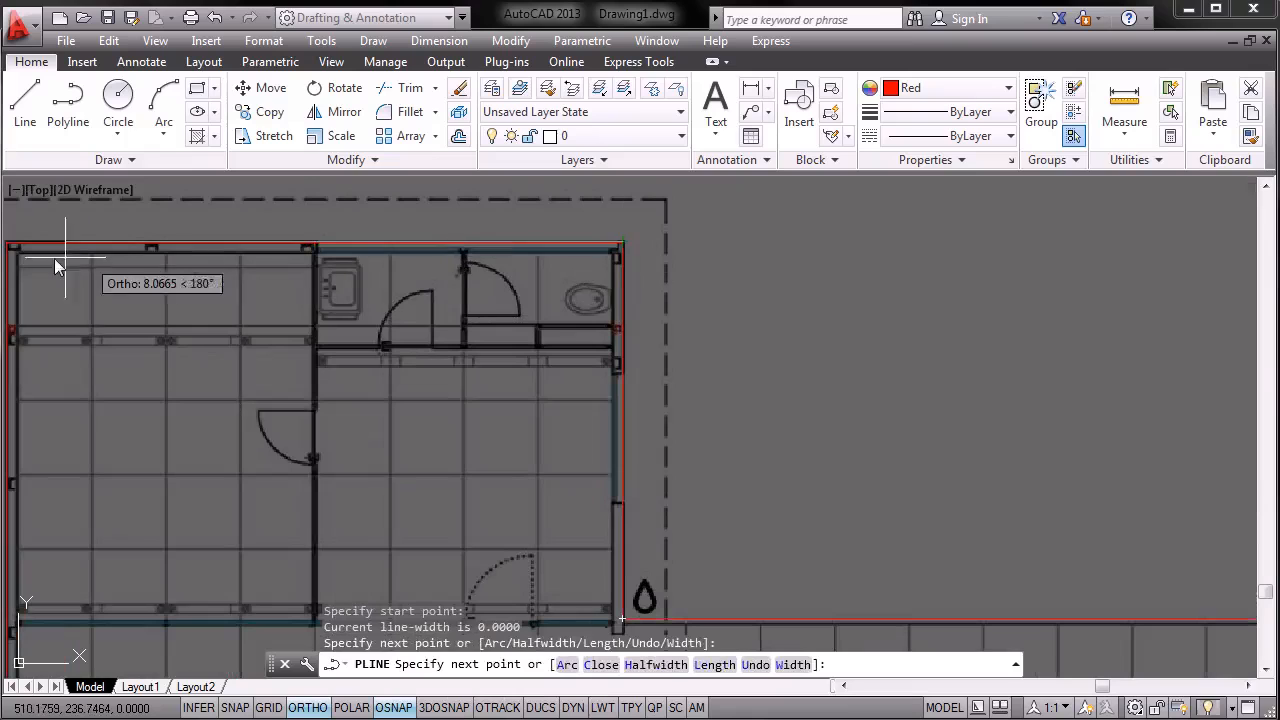
Trace the annex's outer top wall to its upper-left corner and the long left outer wall down to the lower wall's outer corner.
middle_click_drag(40, 360, 259, 292)
scroll(288, 410, "down", 2)
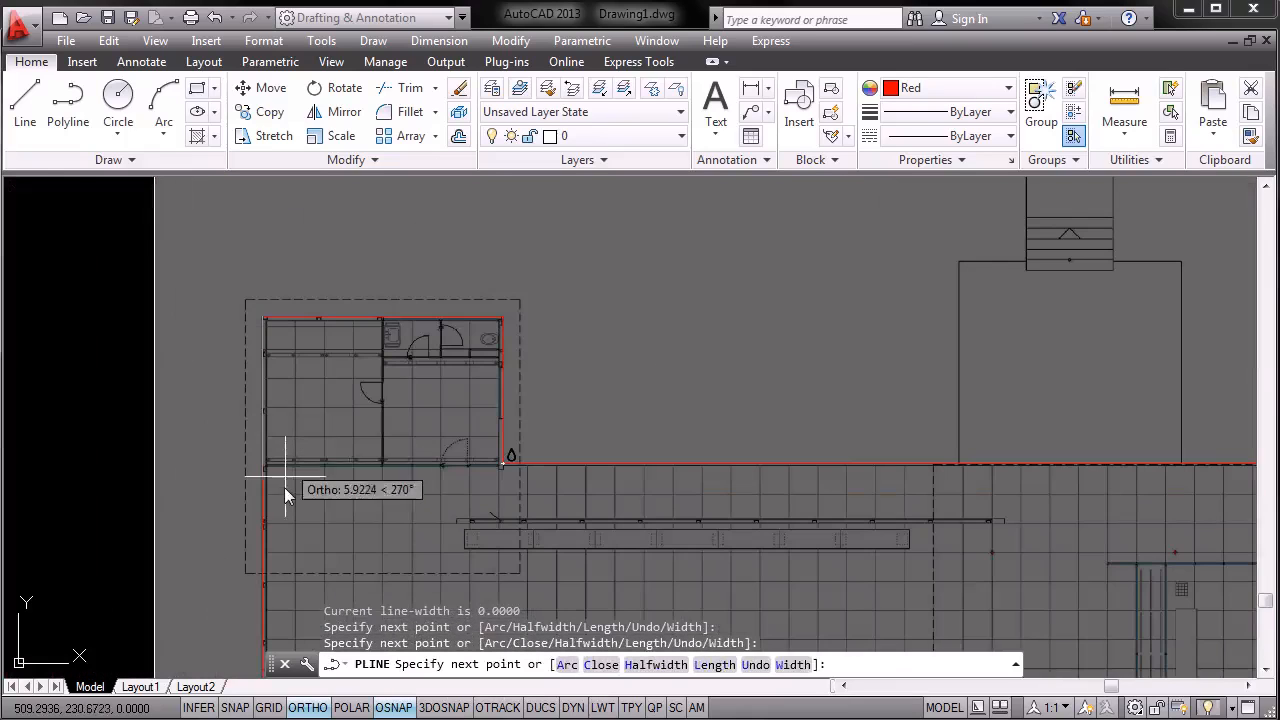
middle_click_drag(285, 484, 316, 337)
middle_click_drag(336, 442, 336, 399)
scroll(293, 594, "up", 3)
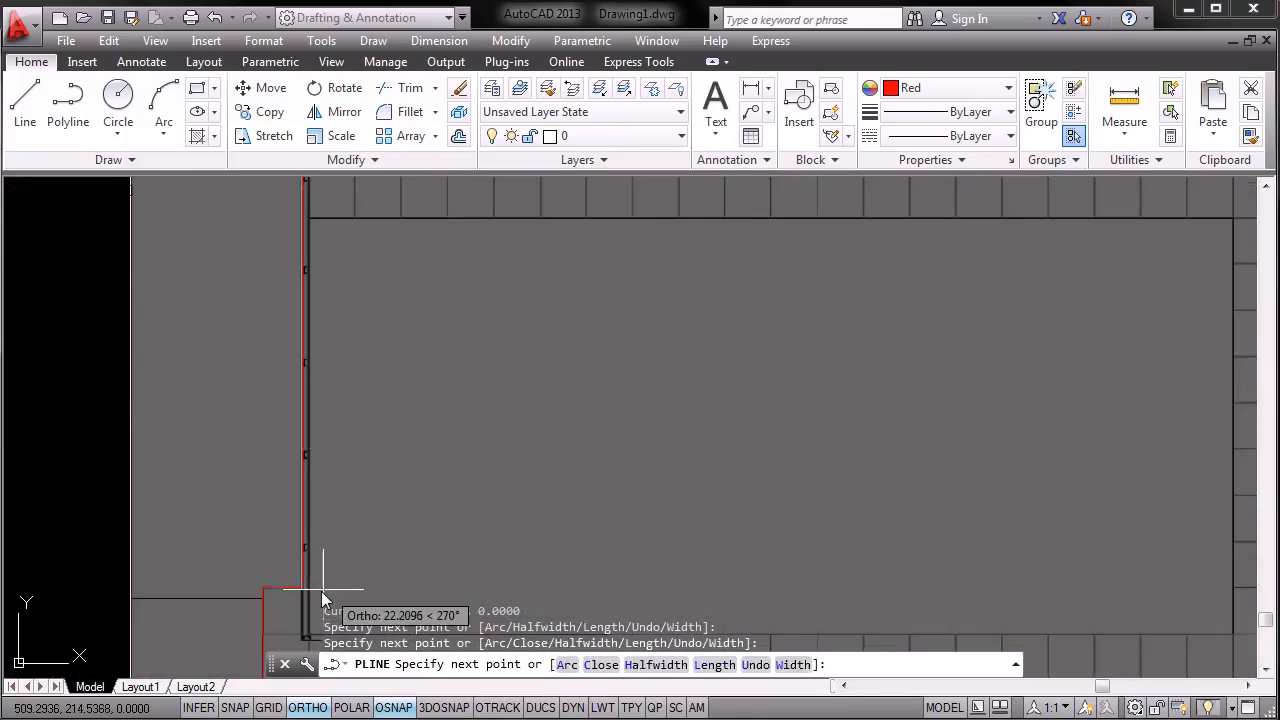
middle_click_drag(302, 592, 300, 438)
scroll(297, 472, "up", 2)
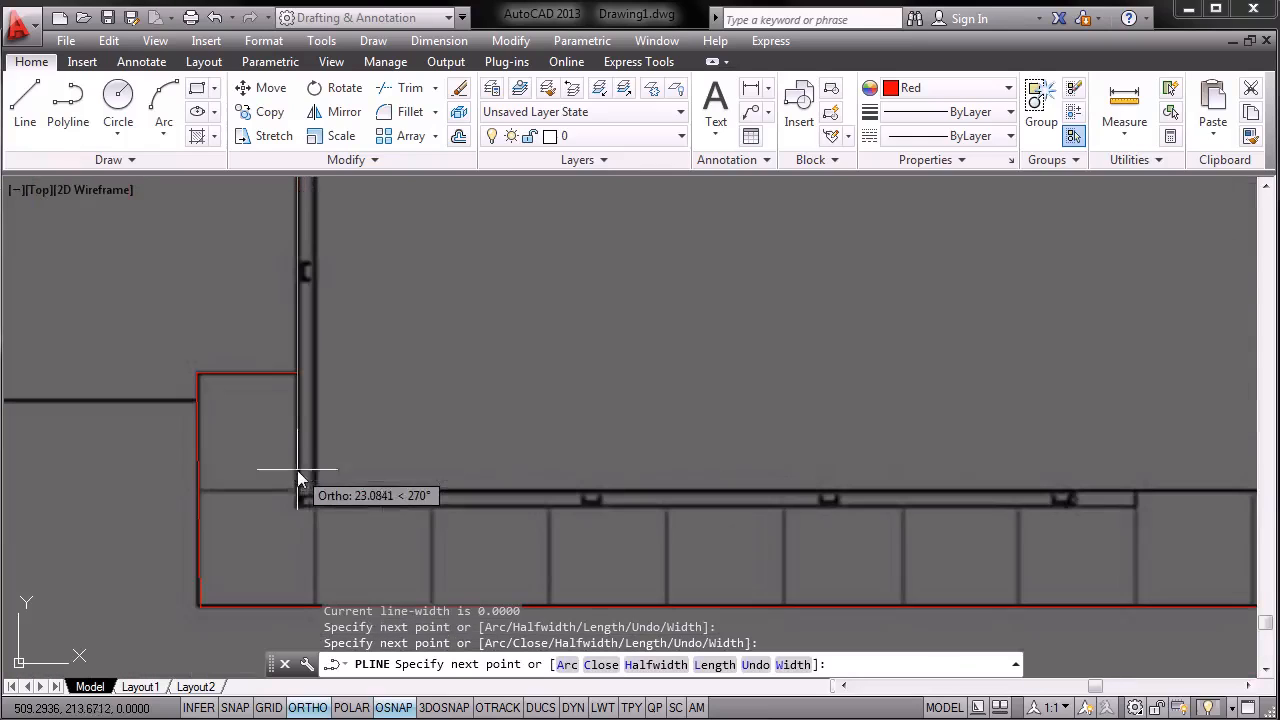
left_click(296, 504)
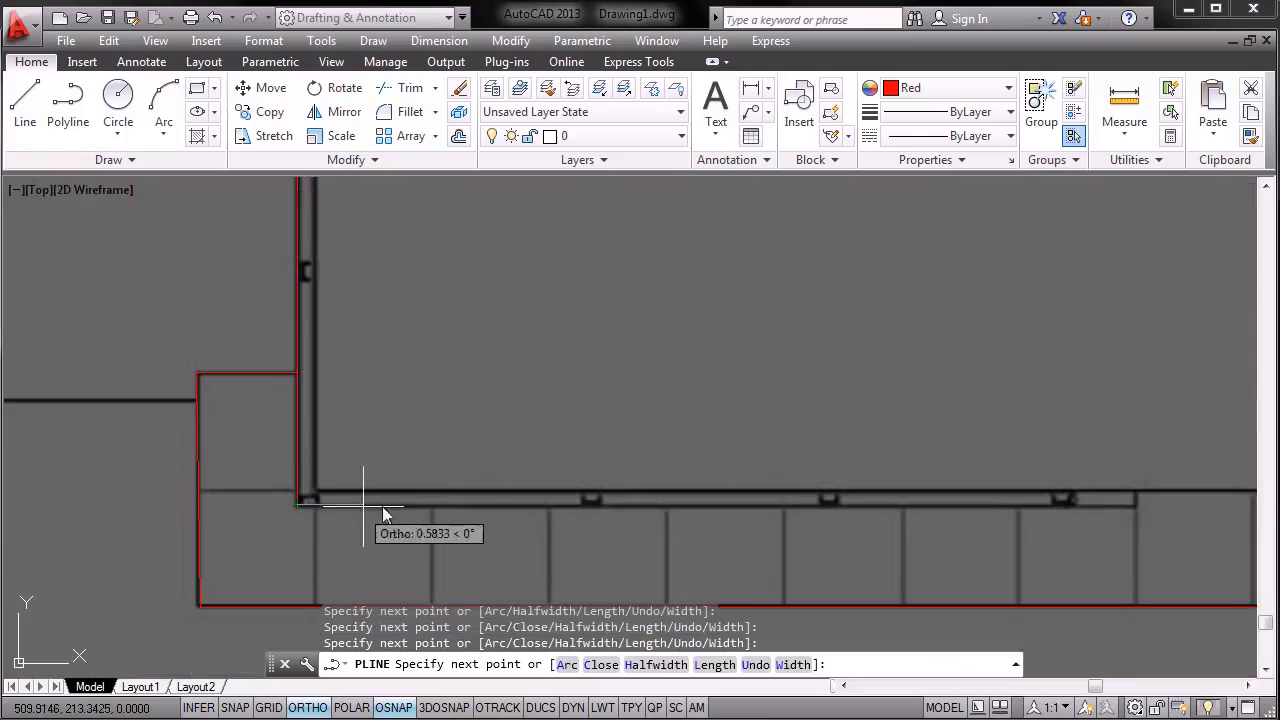
Trace the lower wall's outer edge to its free end, cap the wall thickness, and return along its inner edge to the inner corner.
left_click(1138, 506)
left_click(1136, 491)
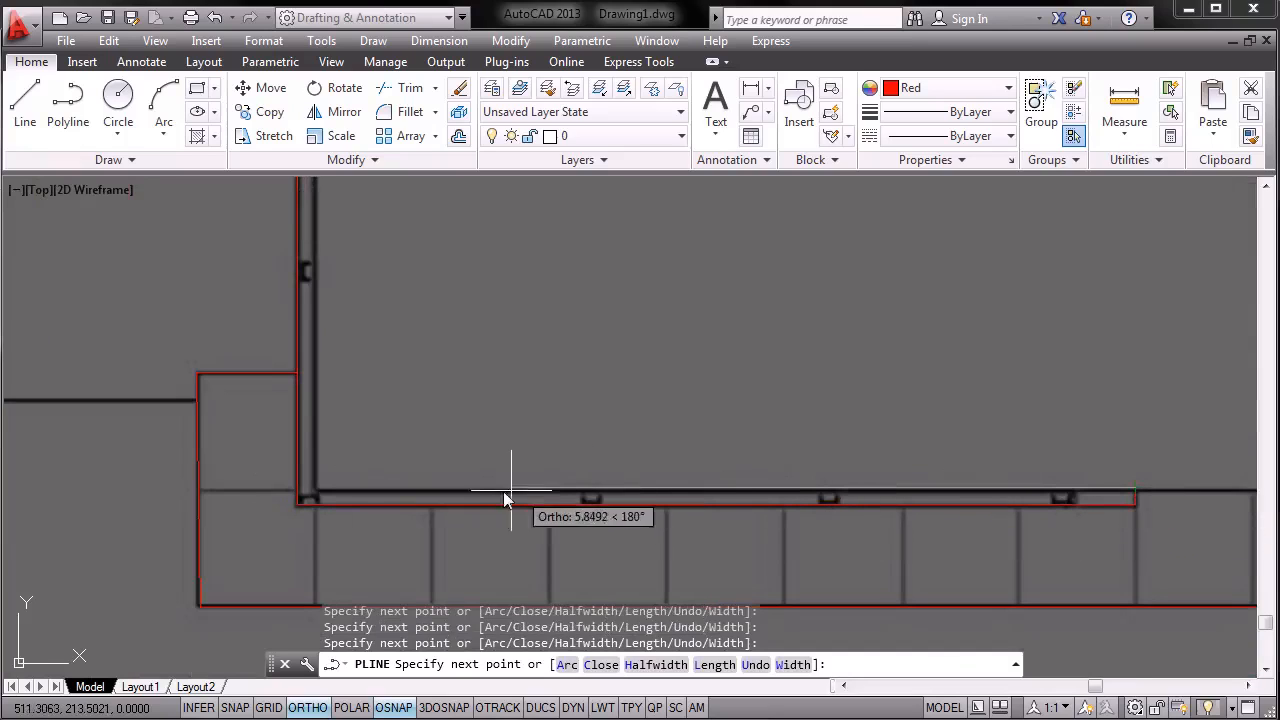
left_click(306, 491)
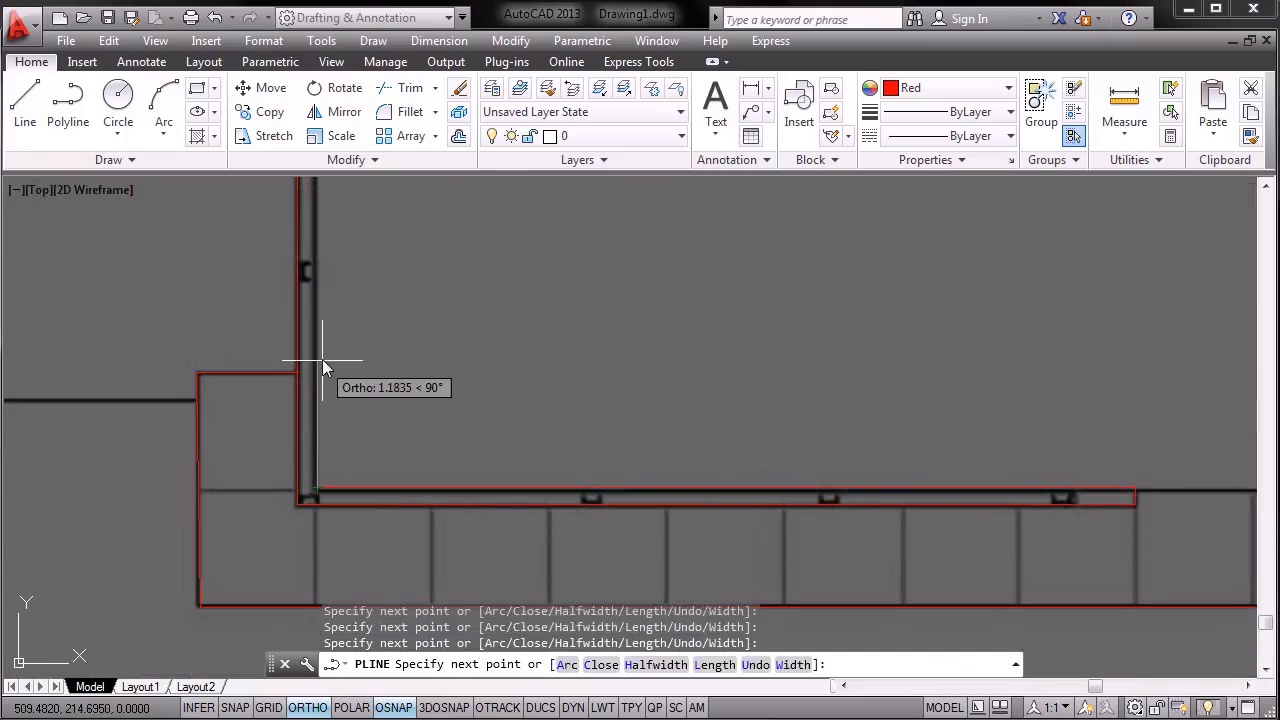
Trace the long left wall's inner face up to the annex's upper-left inner corner.
middle_click_drag(335, 337, 322, 459)
scroll(315, 440, "up", 5)
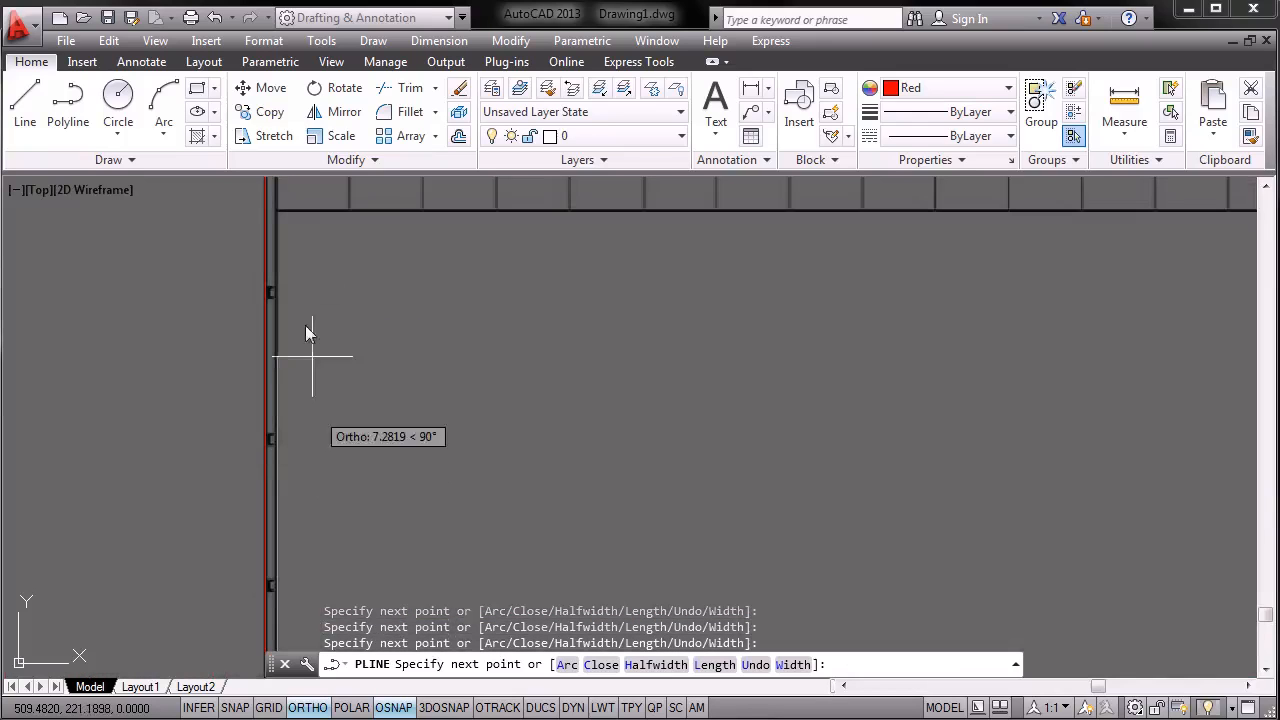
mouse_move(299, 253)
middle_mouse_down()
mouse_move(286, 366)
mouse_move(301, 369)
mouse_move(281, 355)
mouse_move(271, 494)
middle_mouse_up()
mouse_move(256, 298)
middle_mouse_down()
mouse_move(232, 487)
mouse_move(221, 367)
middle_mouse_up()
left_click(241, 357)
key("ctrl+z")
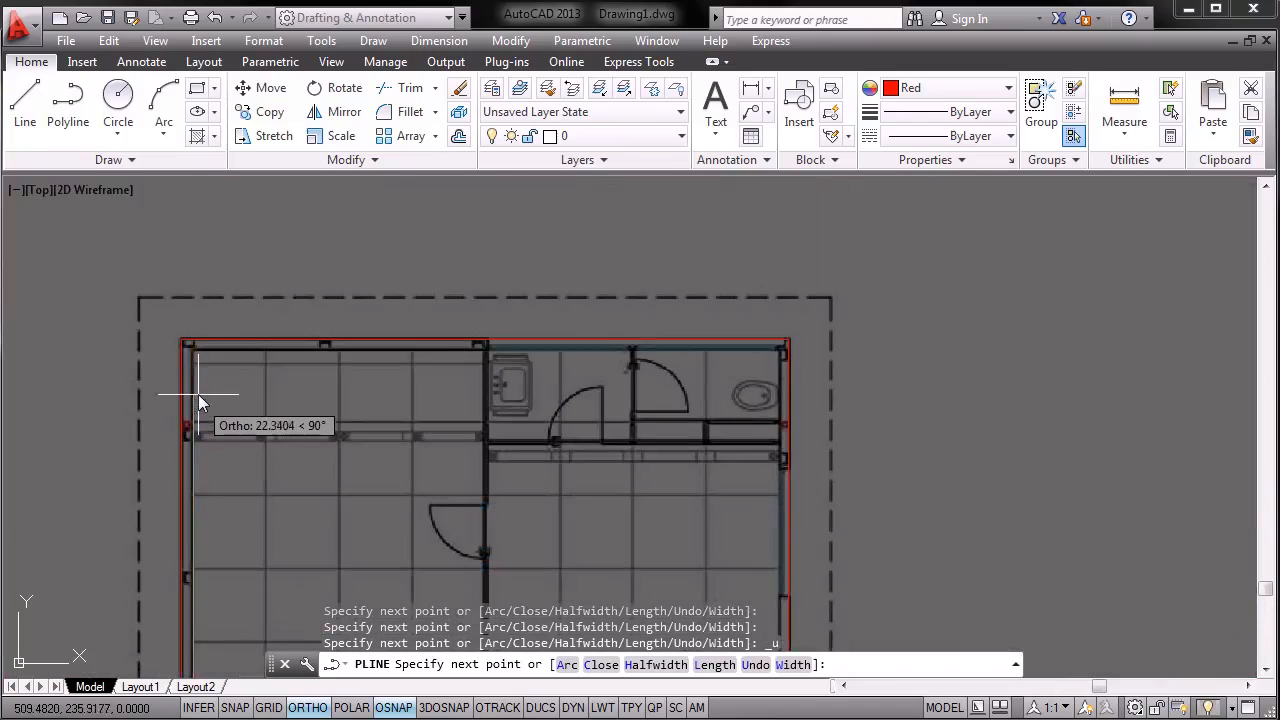
left_click(195, 357)
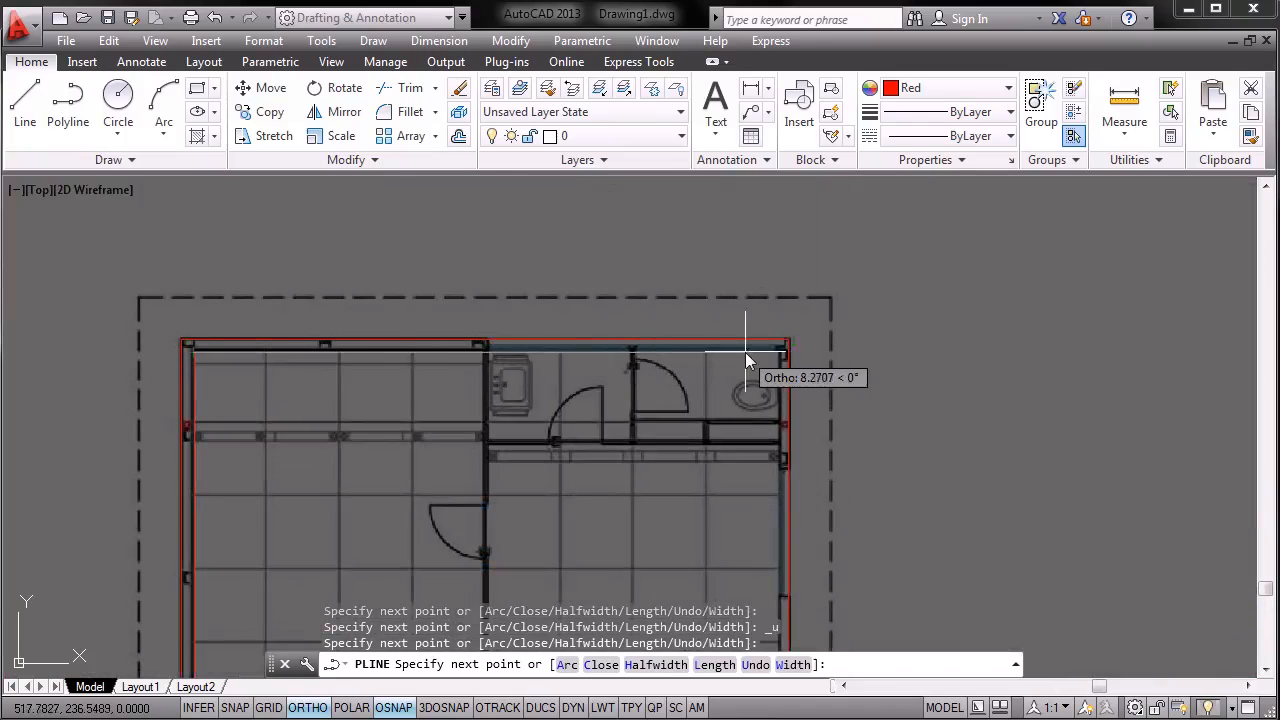
Trace the annex top wall's inner face, then the right wall's inner face about 5.4 units down to the podium edge, and close the polyline.
left_click(785, 358)
middle_click_drag(766, 457, 739, 262)
scroll(748, 515, "up", 4)
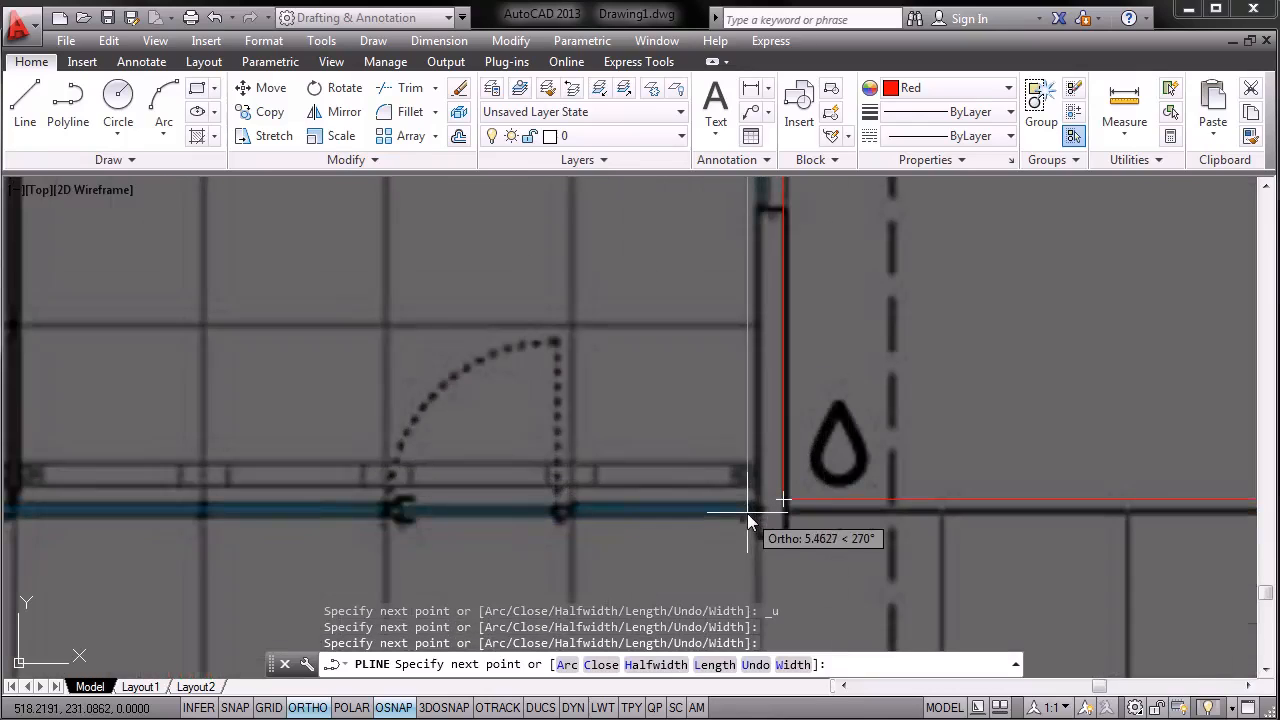
left_click(752, 505)
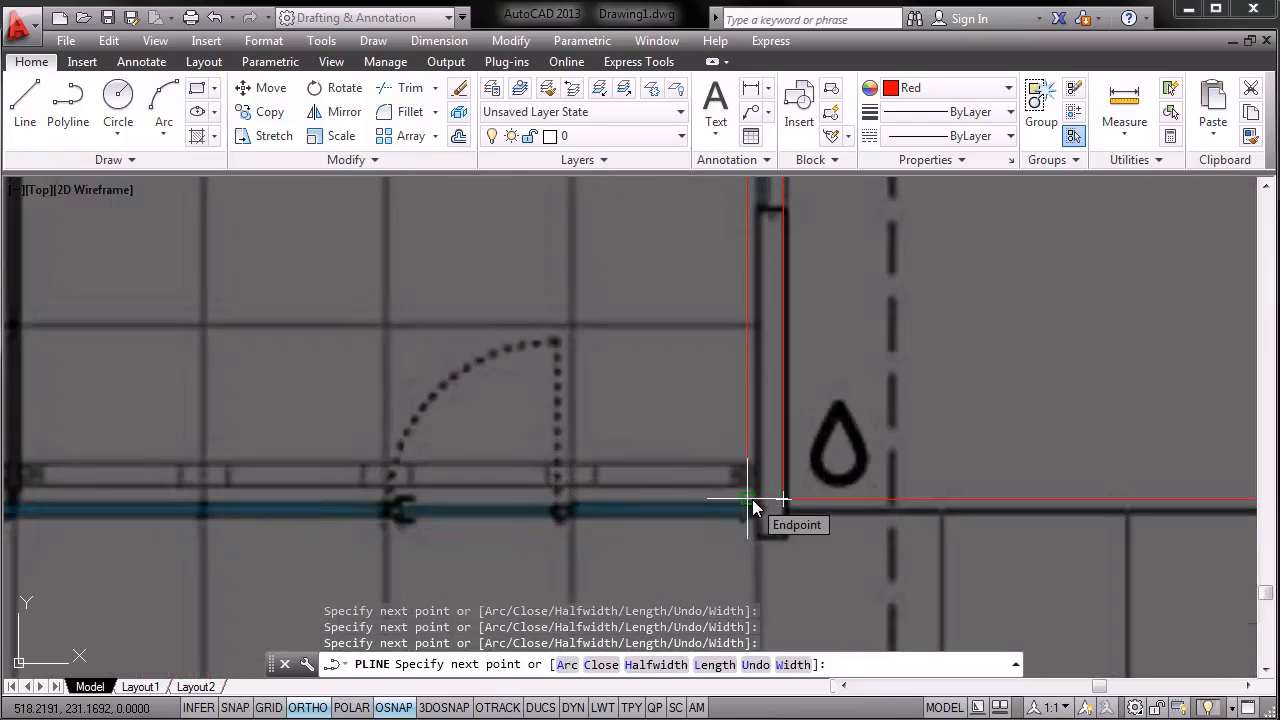
type("c")
key("Return")
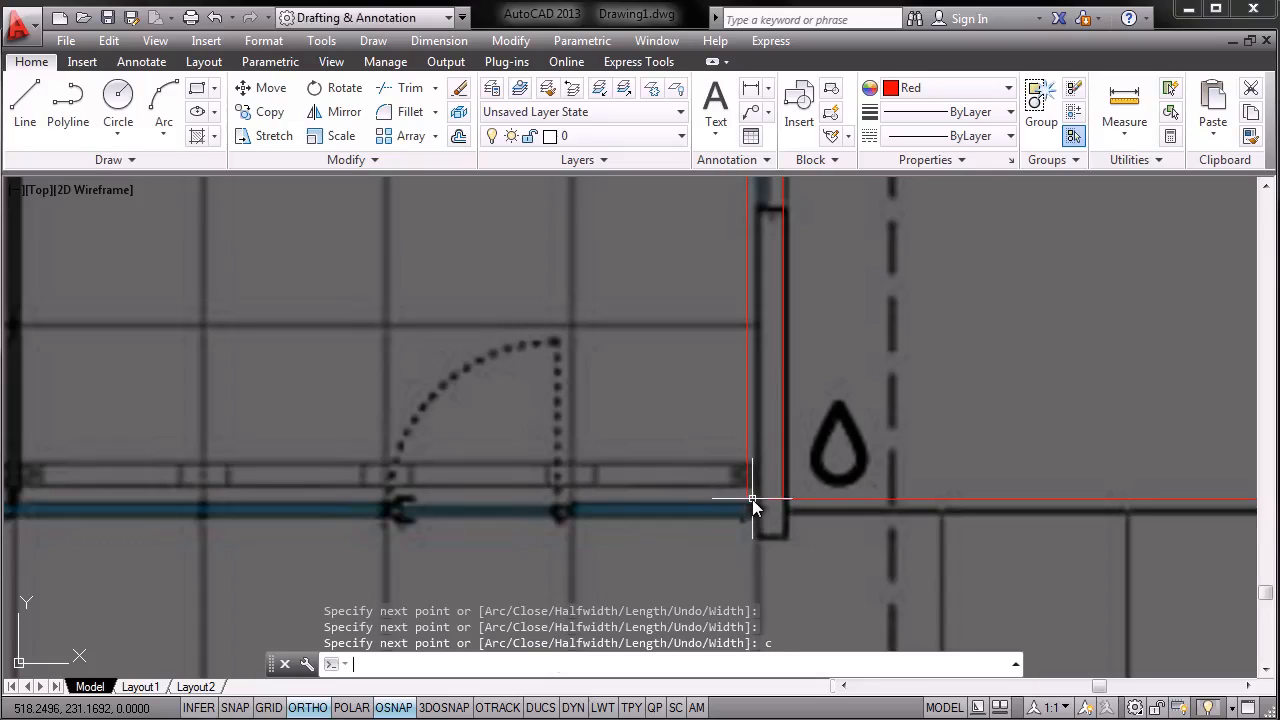
scroll(706, 503, "down", 6)
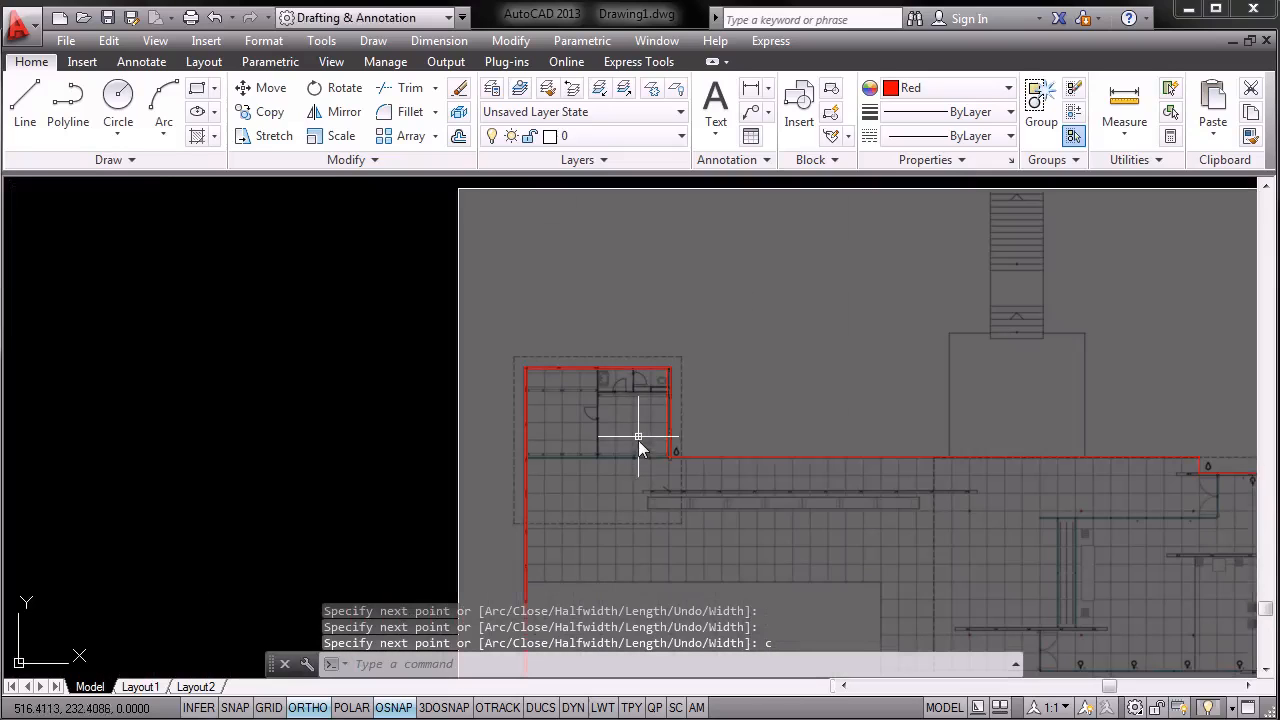
scroll(609, 450, "down", 3)
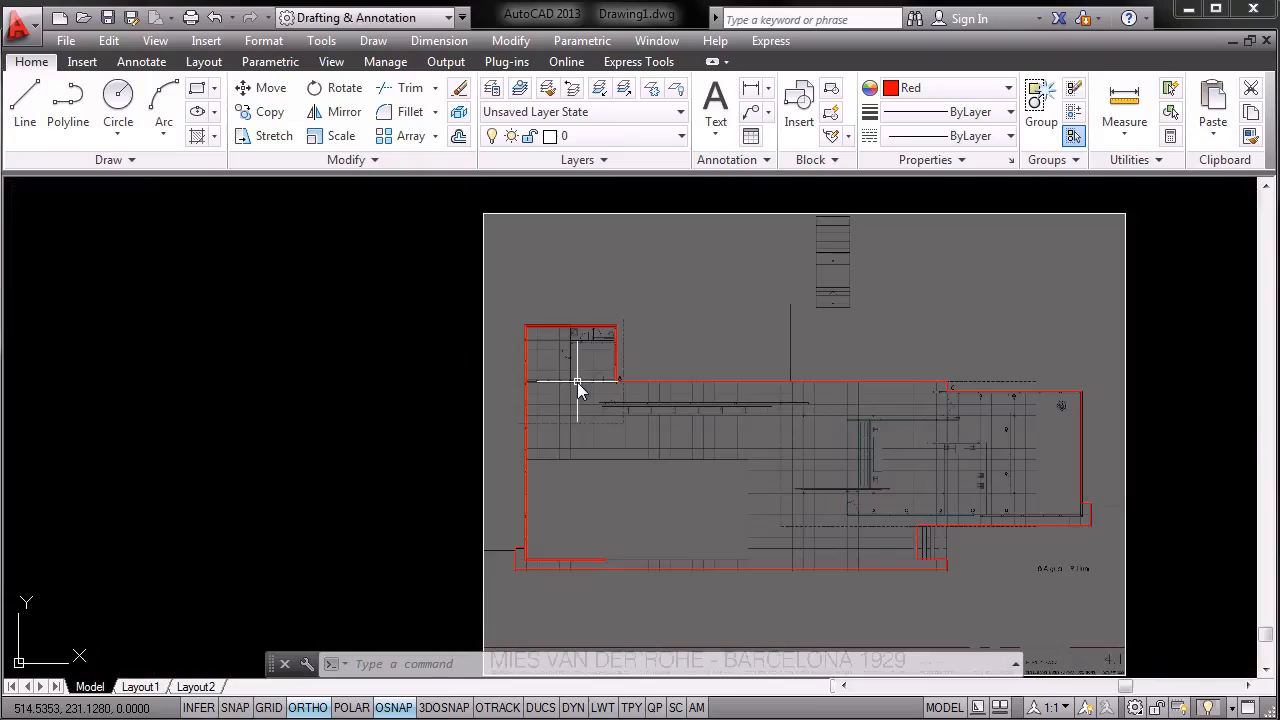
scroll(720, 415, "down", 2)
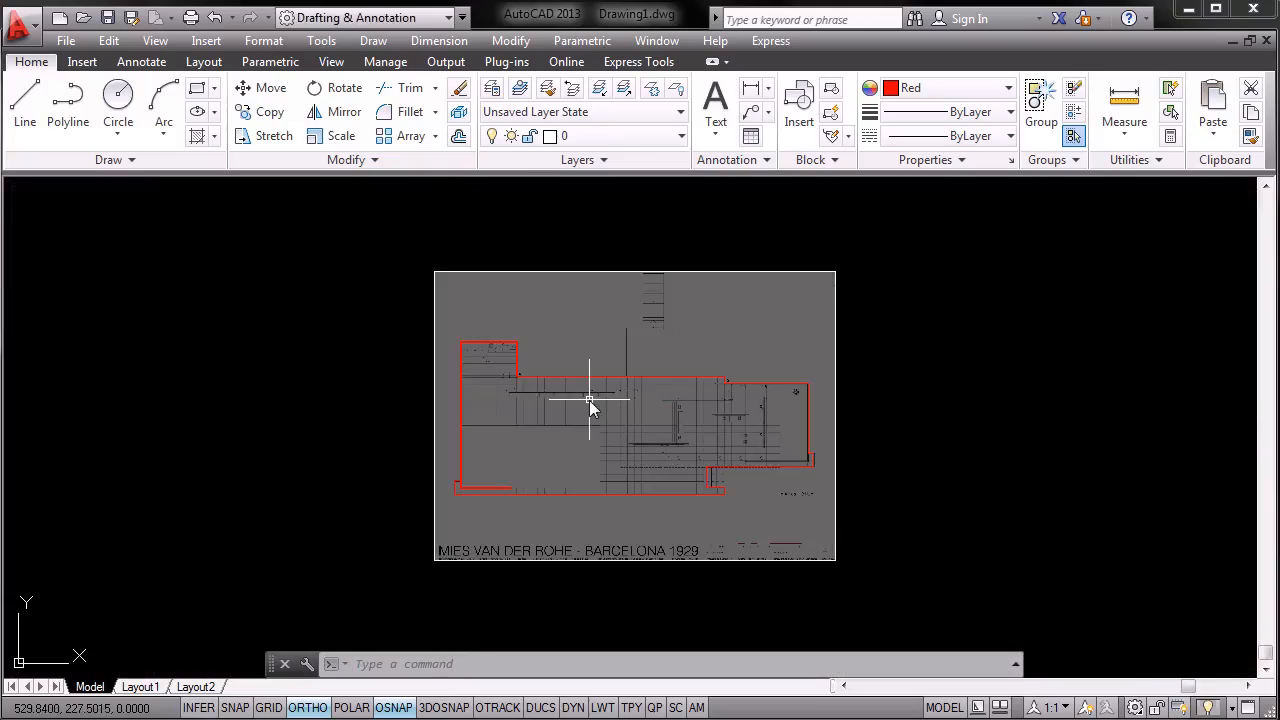